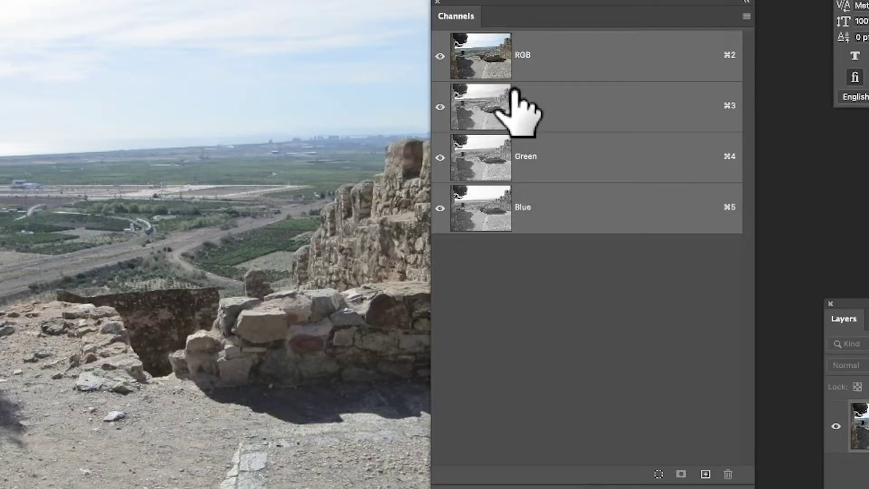
Load the Red channel's brightness as a selection, checking RGB, then view Red alone again.
{"action": "left_click", "coordinate": [489, 112]}
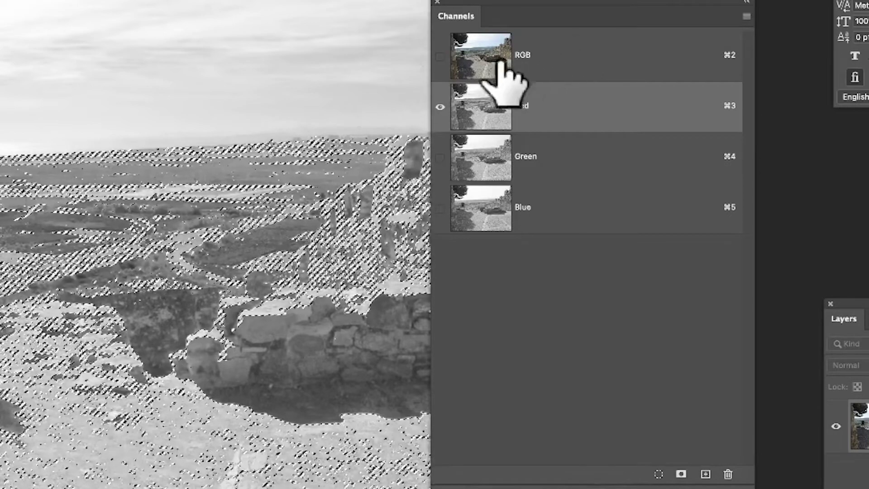
{"action": "left_click", "coordinate": [489, 66]}
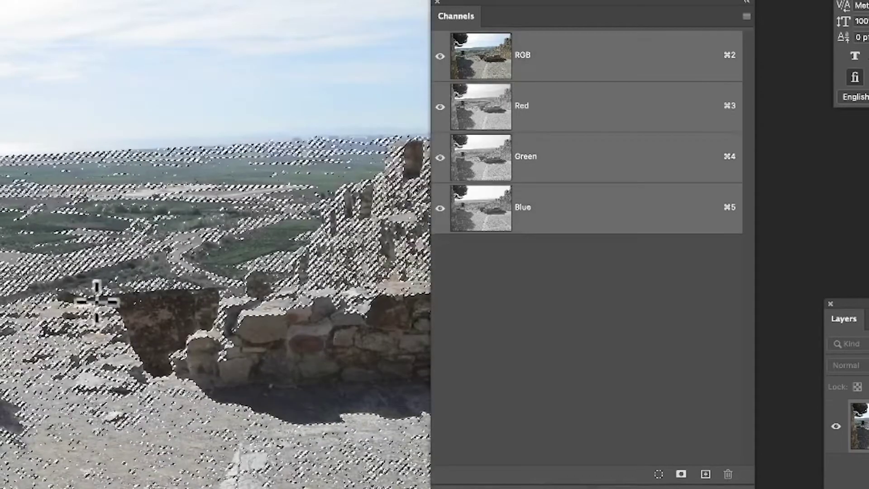
{"action": "left_click", "coordinate": [481, 111]}
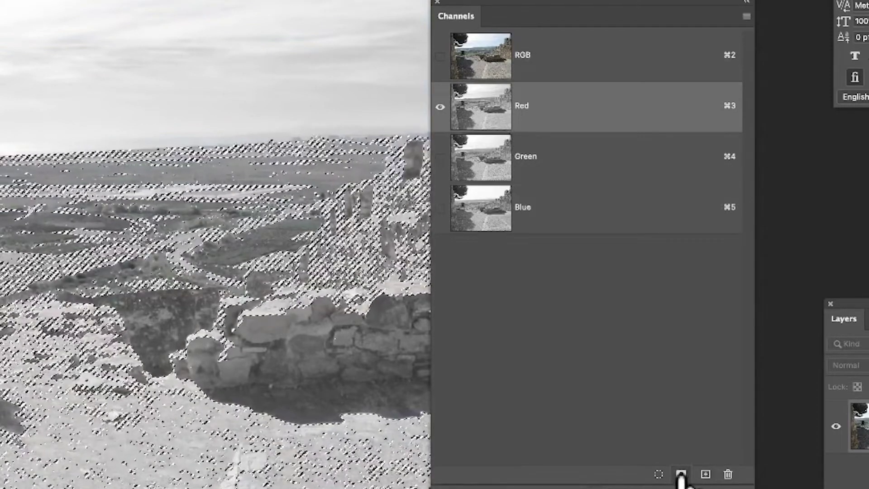
Save the Red-channel selection as channel Alpha 1, deselect, and view Alpha 1 alone.
{"action": "left_click", "coordinate": [680, 473]}
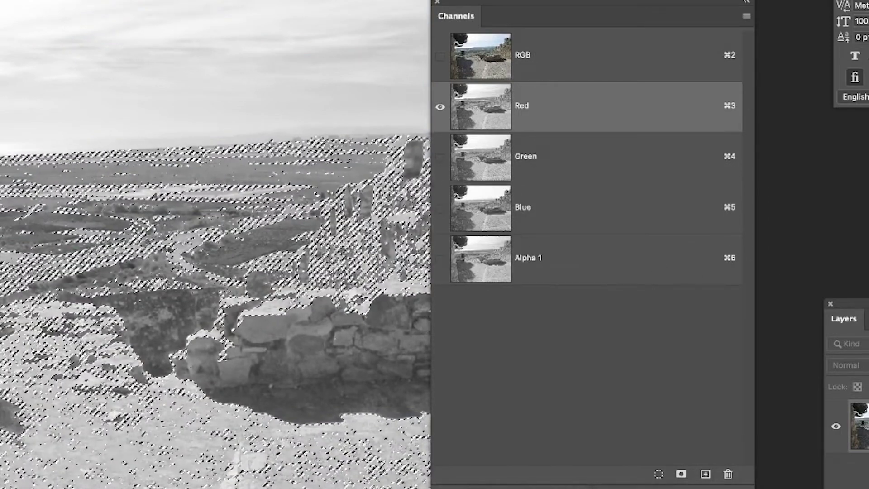
{"action": "key", "text": "super+d"}
{"action": "left_click", "coordinate": [500, 267]}
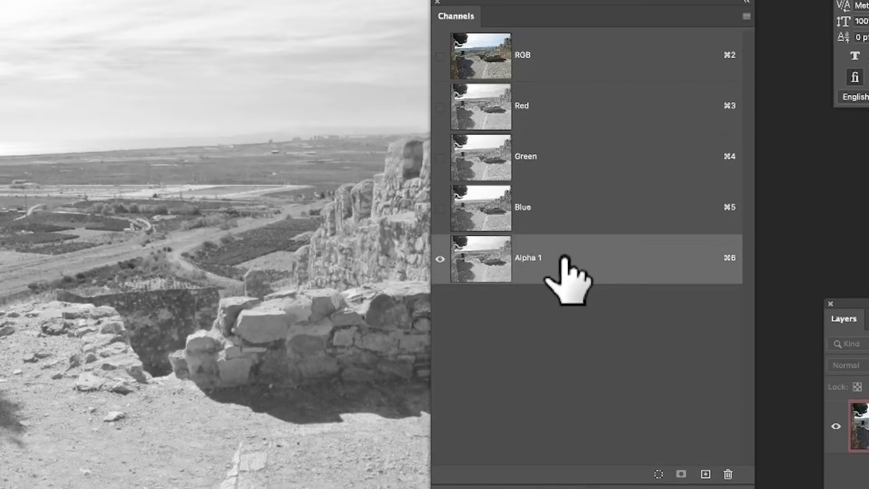
Duplicate the Alpha 1 channel, keeping the name 'Alpha 1 copy'.
{"action": "right_click", "coordinate": [495, 245]}
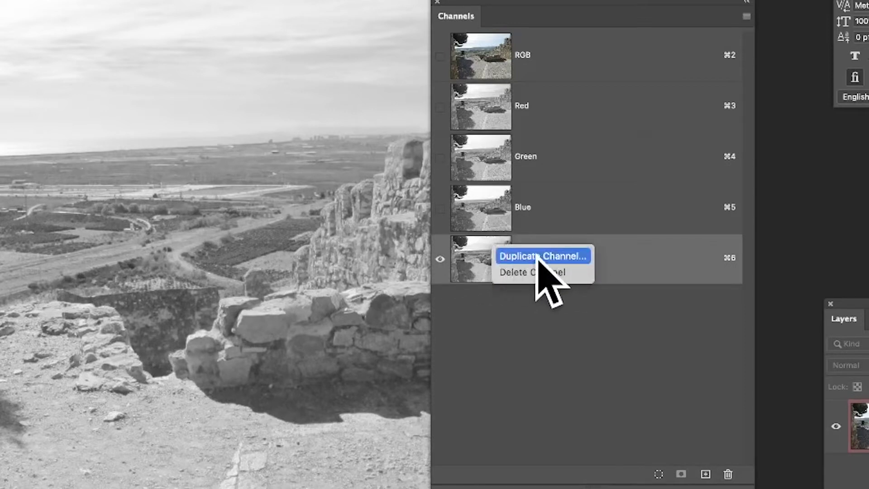
{"action": "left_click", "coordinate": [537, 256]}
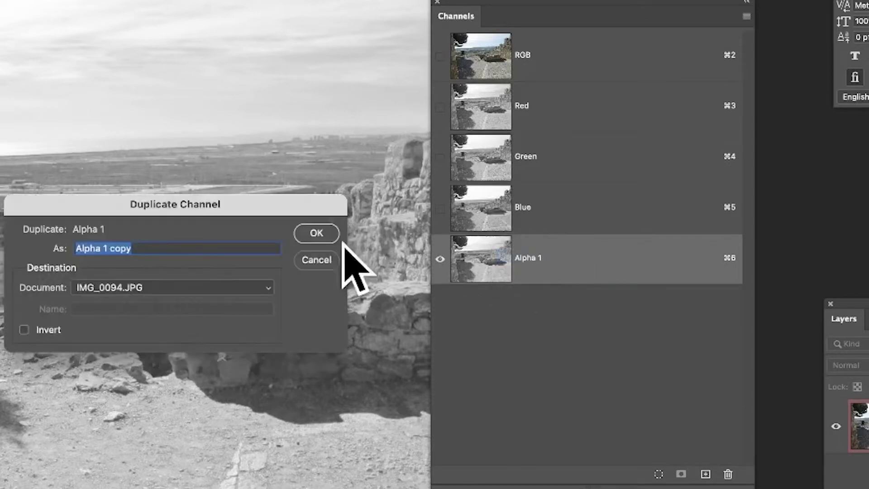
{"action": "left_click", "coordinate": [310, 237]}
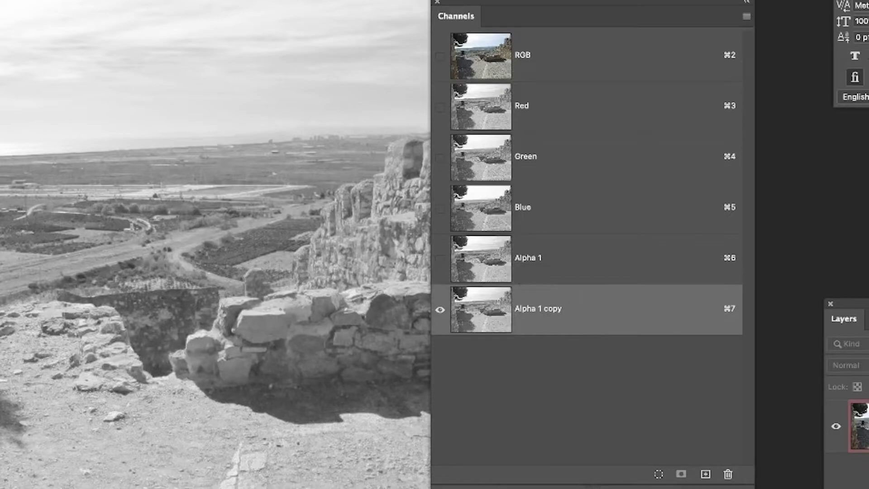
Apply a Gaussian Blur of about 85 pixels to the Alpha 1 copy channel.
{"action": "left_click", "coordinate": [96, 7]}
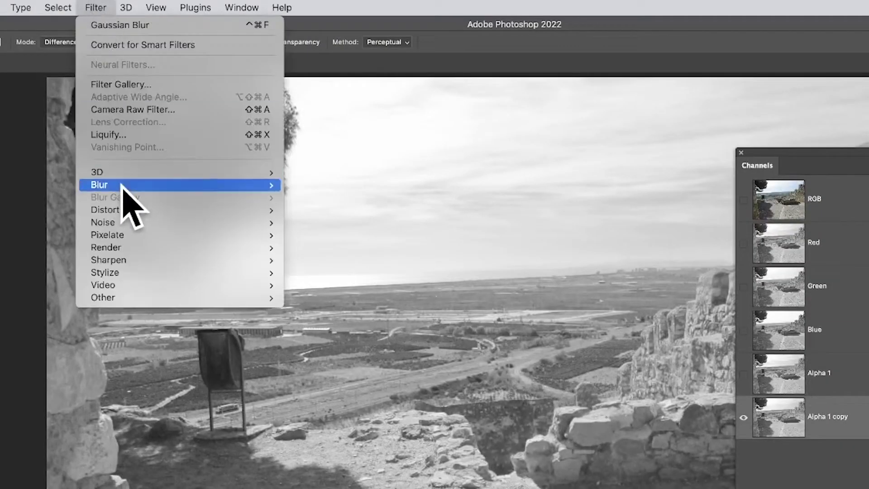
{"action": "mouse_move", "coordinate": [124, 186]}
{"action": "left_click", "coordinate": [331, 235]}
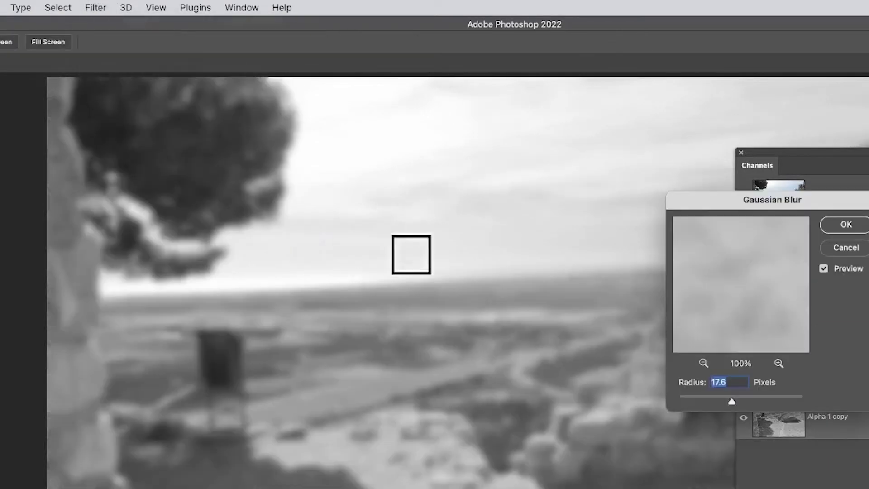
{"action": "left_click_drag", "start_coordinate": [748, 398], "coordinate": [754, 398]}
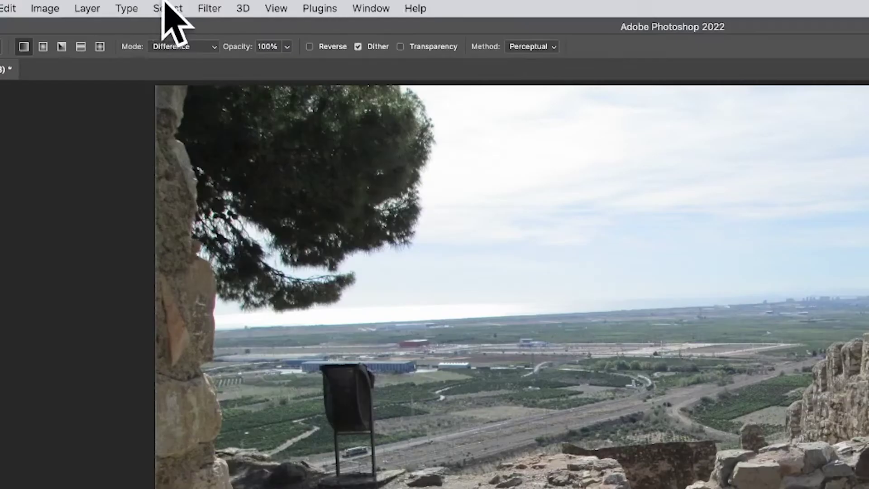
Load a new selection from the blurred Alpha 1 copy channel using Load Selection.
{"action": "left_click", "coordinate": [167, 8]}
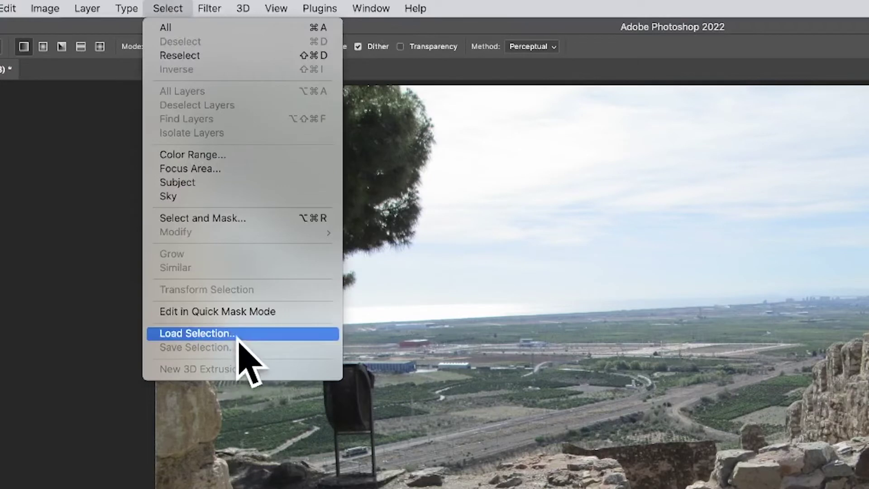
{"action": "left_click", "coordinate": [266, 334]}
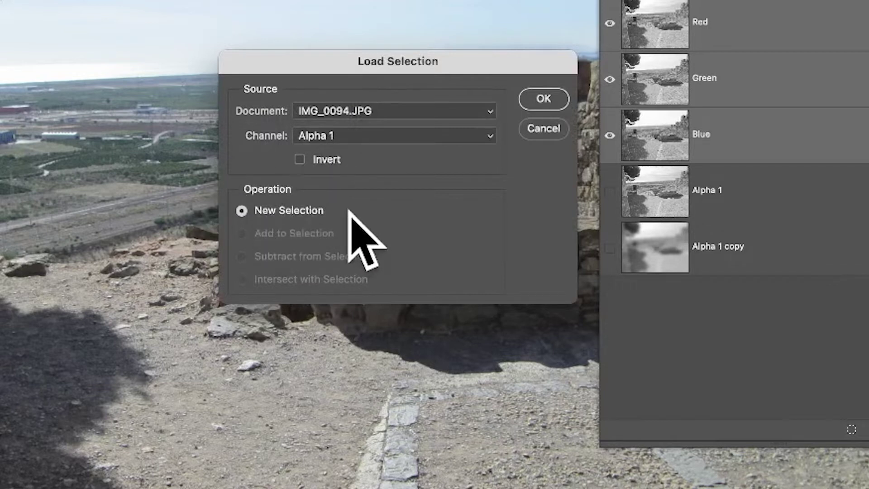
{"action": "left_click", "coordinate": [378, 135]}
{"action": "left_click", "coordinate": [350, 153]}
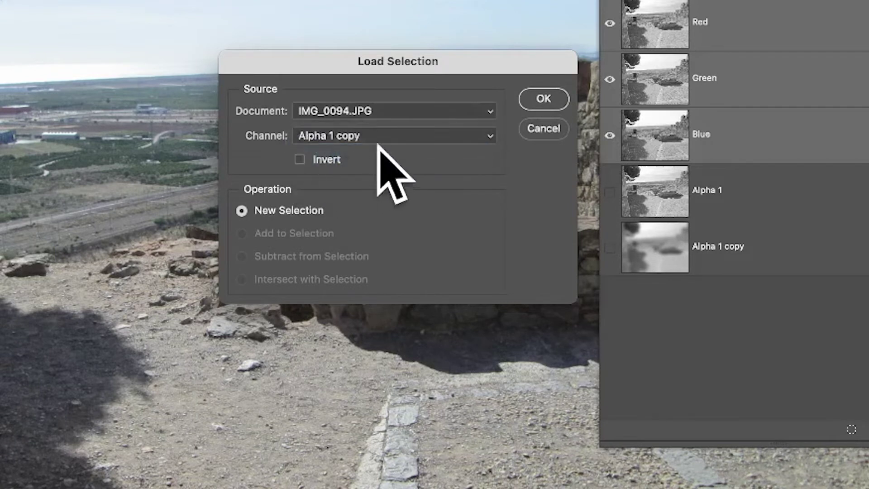
{"action": "left_click", "coordinate": [364, 138]}
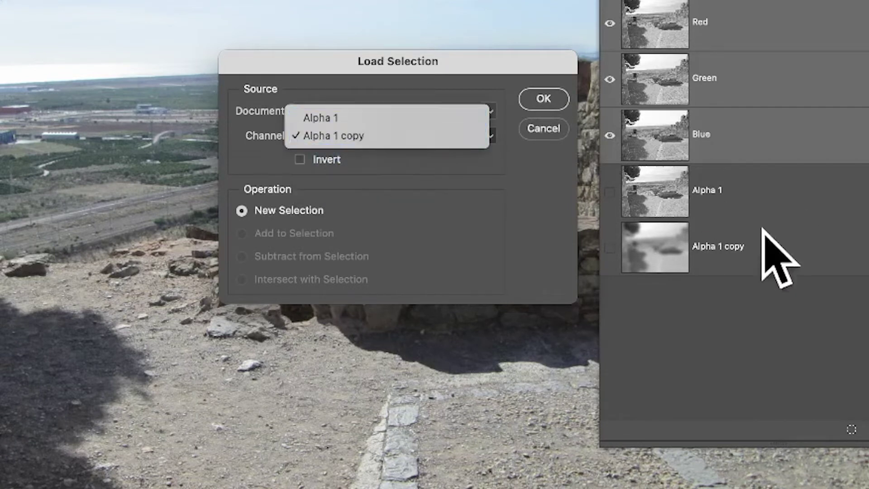
{"action": "left_click", "coordinate": [353, 136]}
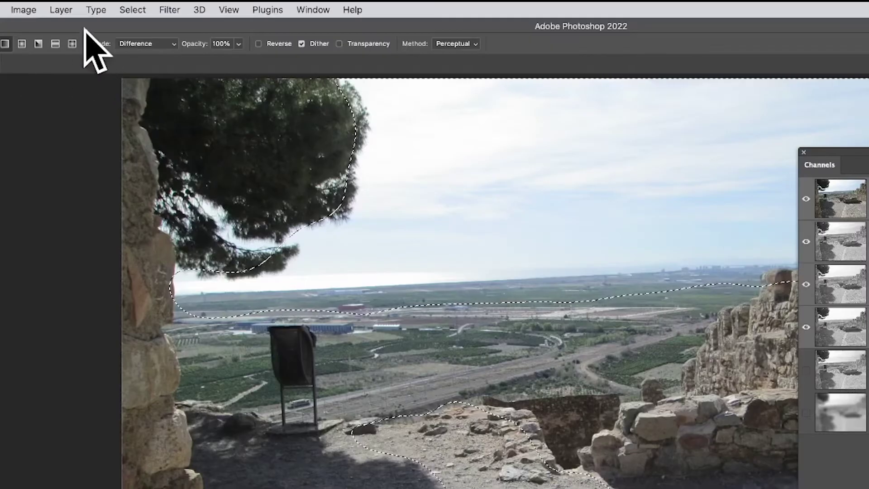
Shrink the selection, shift it up-left, rotate it 17.54°, and save it as Alpha 2.
{"action": "left_click", "coordinate": [126, 8]}
{"action": "mouse_move", "coordinate": [165, 206]}
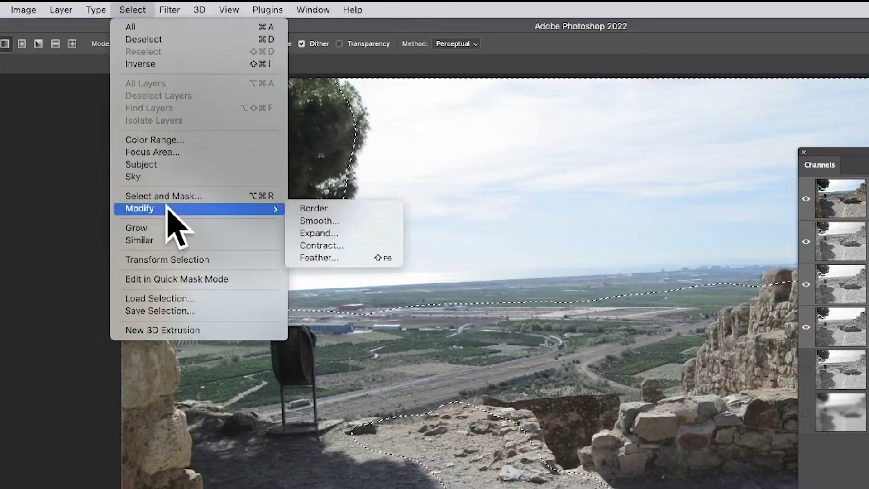
{"action": "left_click", "coordinate": [206, 253]}
{"action": "left_click_drag", "start_coordinate": [121, 78], "coordinate": [419, 247]}
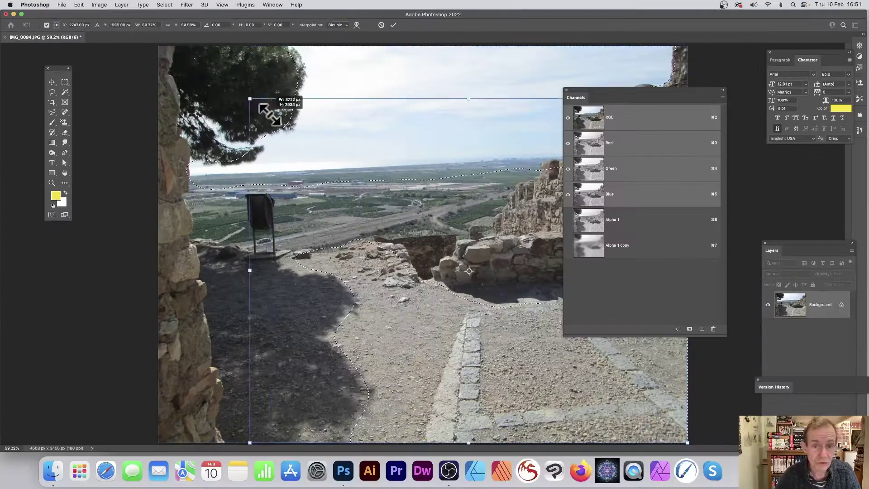
{"action": "left_click_drag", "start_coordinate": [455, 283], "coordinate": [348, 232]}
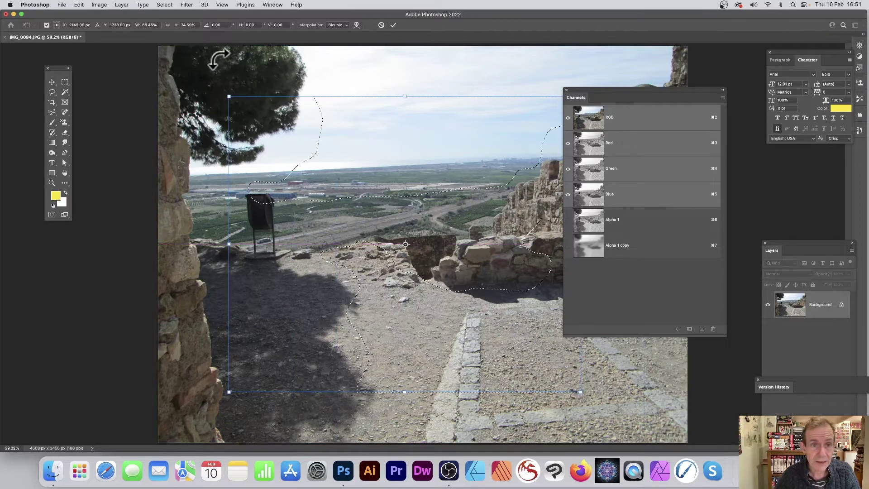
{"action": "left_click_drag", "start_coordinate": [219, 62], "coordinate": [282, 16]}
{"action": "key", "text": "Return"}
{"action": "key", "text": "g"}
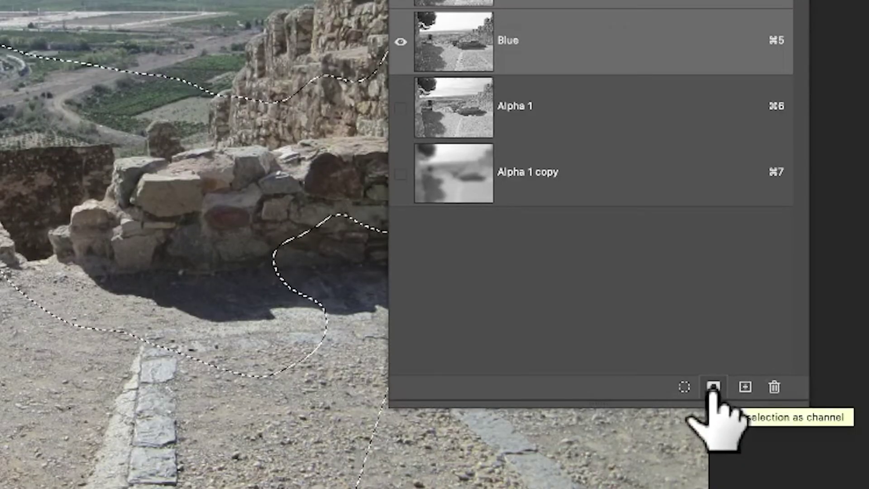
{"action": "left_click", "coordinate": [712, 387]}
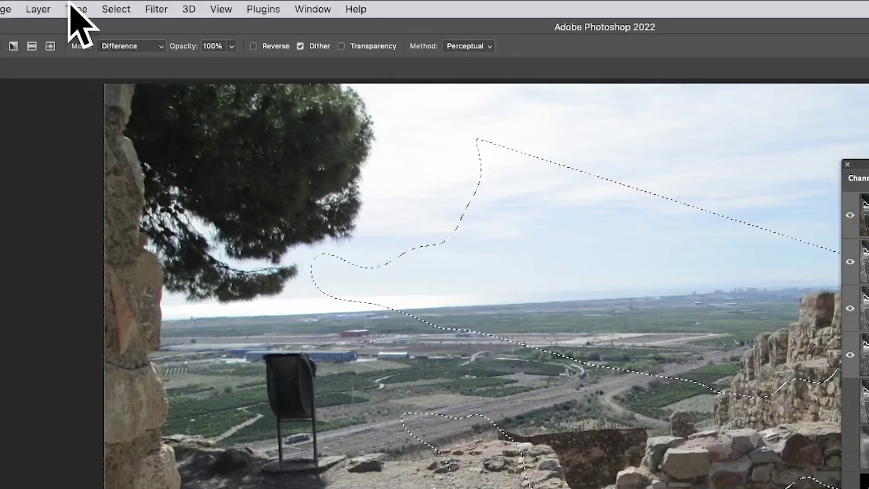
Load Alpha 1 copy with Add to Selection to combine it with the current selection.
{"action": "left_click", "coordinate": [115, 9]}
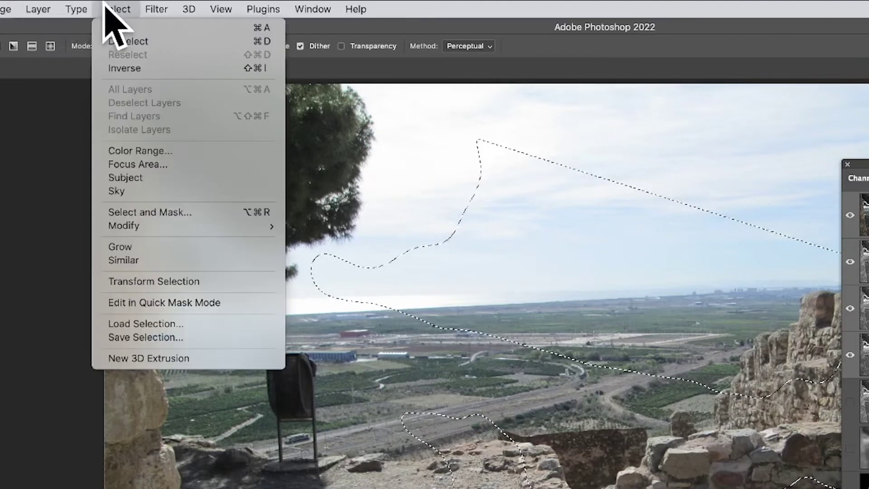
{"action": "left_click", "coordinate": [181, 324]}
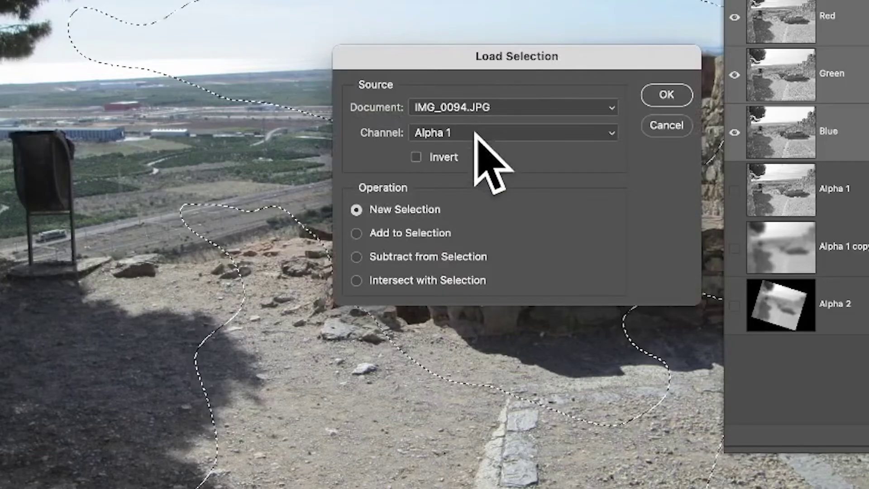
{"action": "left_click", "coordinate": [475, 132]}
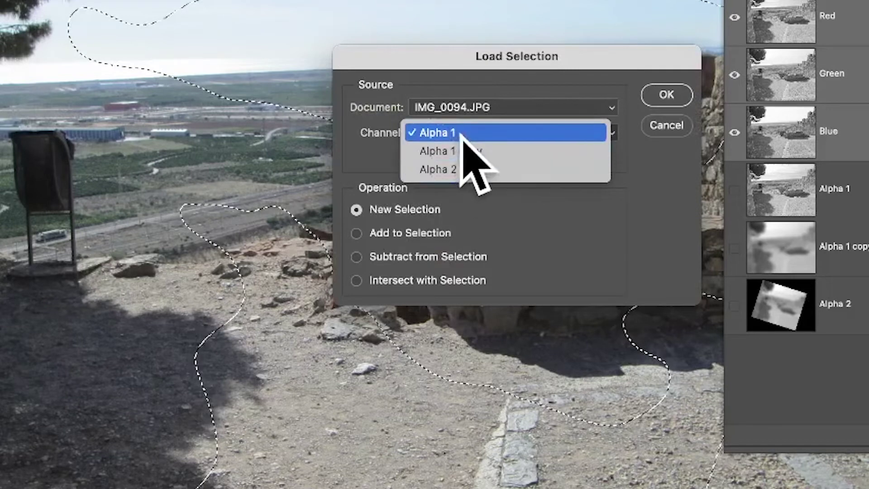
{"action": "left_click", "coordinate": [471, 169]}
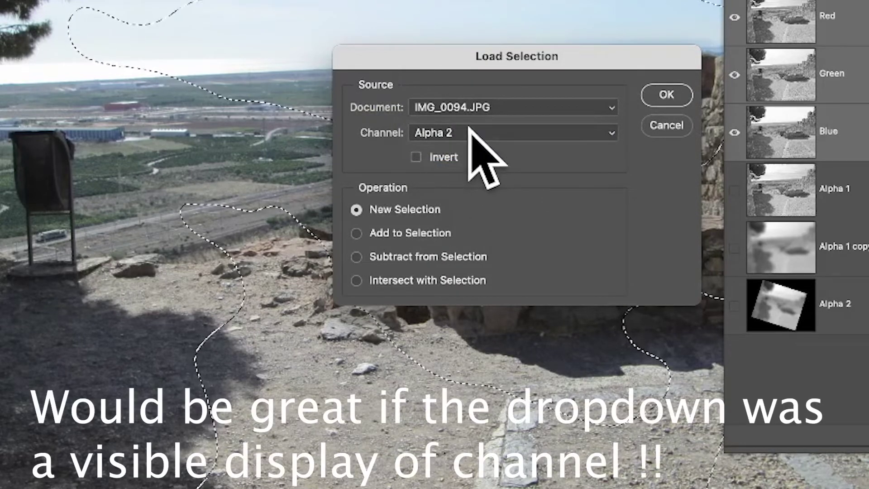
{"action": "left_click", "coordinate": [473, 132]}
{"action": "left_click", "coordinate": [474, 117]}
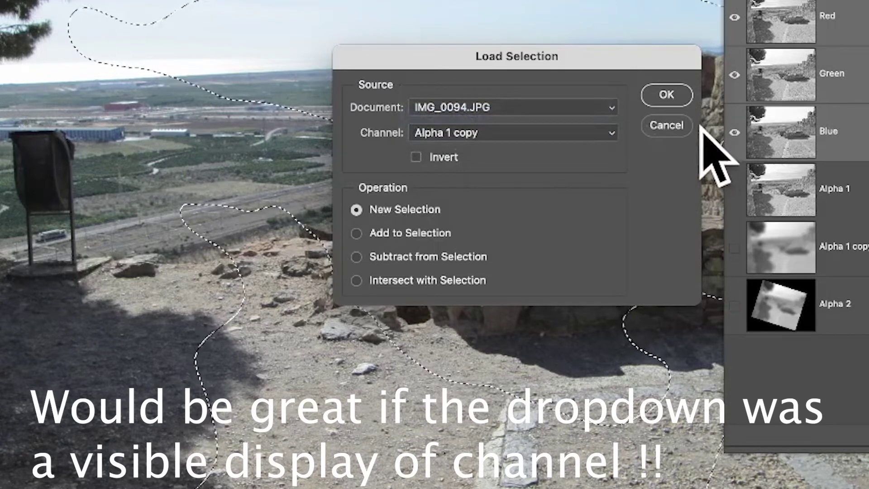
{"action": "left_click", "coordinate": [357, 233]}
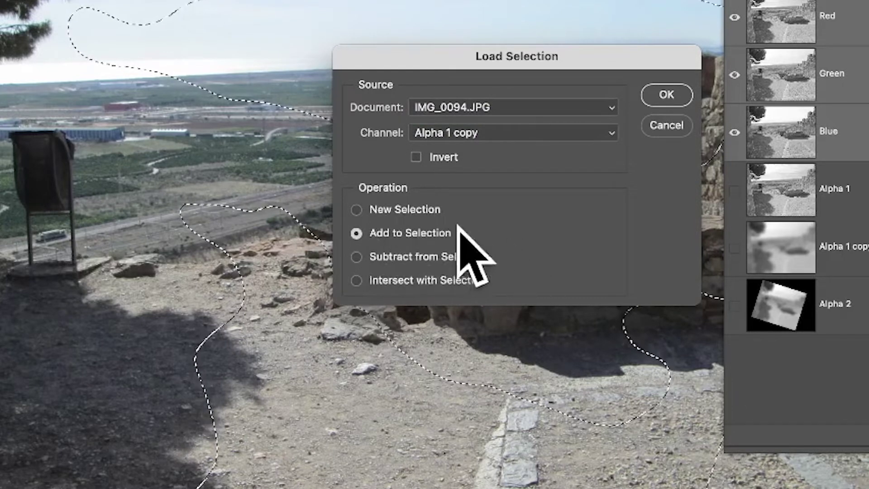
{"action": "left_click", "coordinate": [667, 100]}
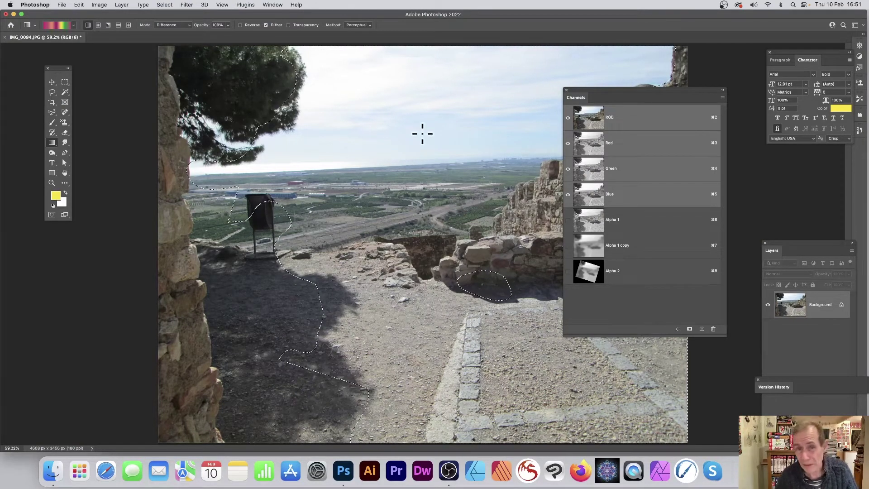
Load a saved alpha channel with Subtract from Selection, leaving a speckled selection.
{"action": "left_click", "coordinate": [164, 4]}
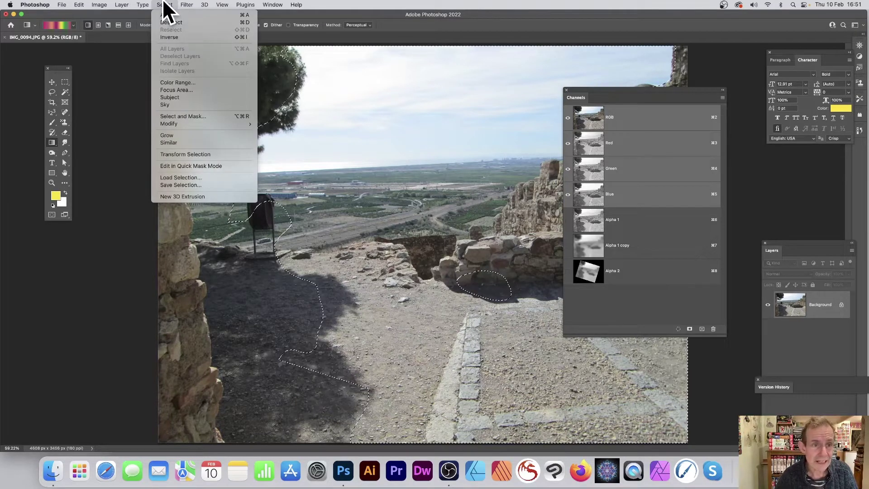
{"action": "left_click", "coordinate": [177, 178]}
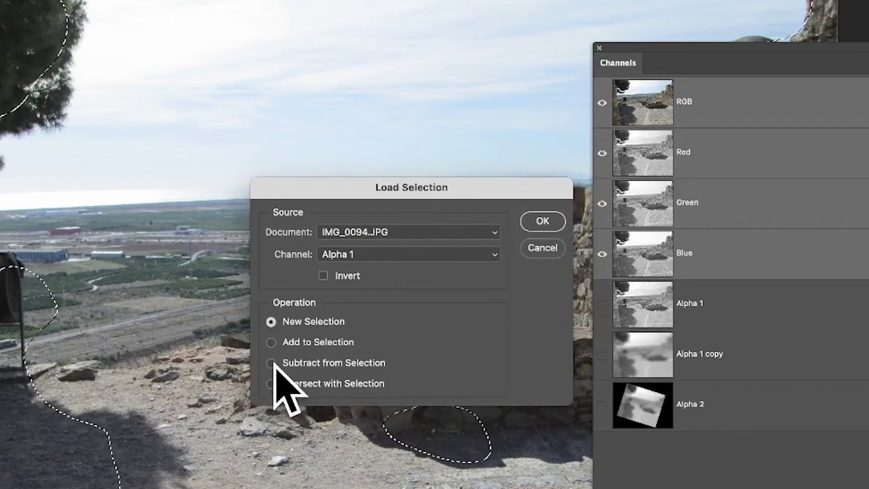
{"action": "left_click", "coordinate": [277, 363]}
{"action": "left_click", "coordinate": [375, 257]}
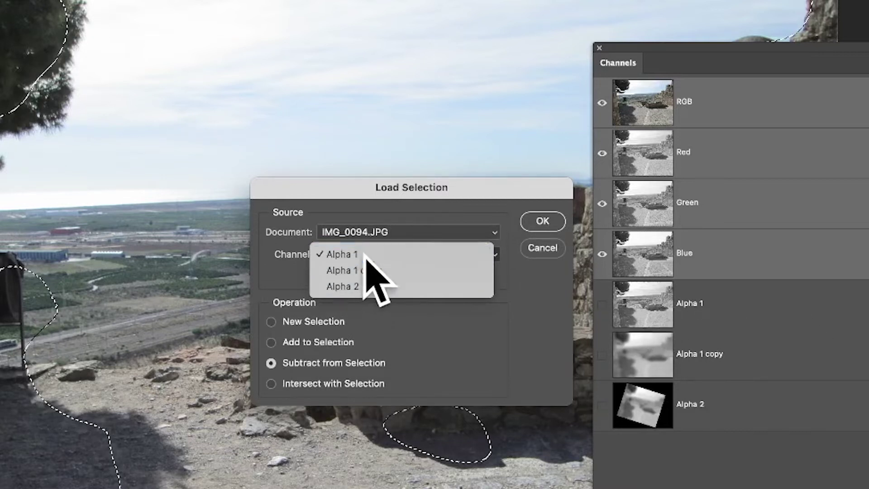
{"action": "left_click", "coordinate": [543, 221]}
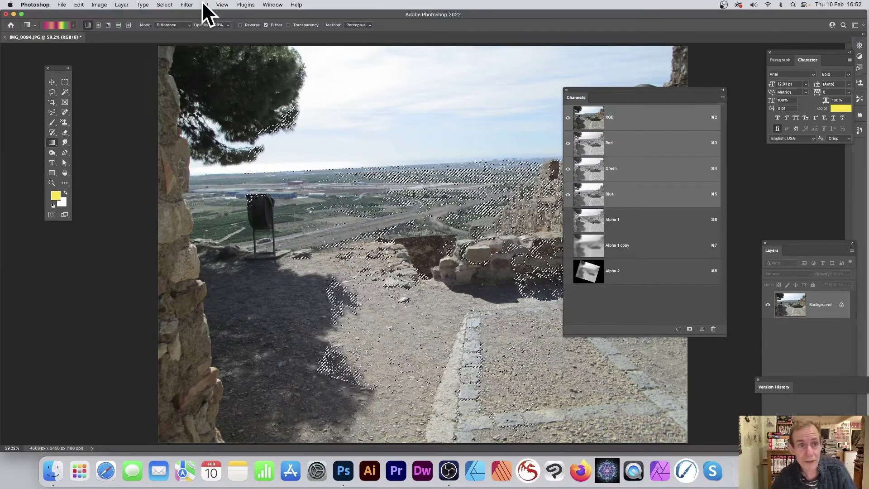
Apply a Gaussian Blur of radius 100.1 pixels through the speckled selection.
{"action": "left_click", "coordinate": [187, 5]}
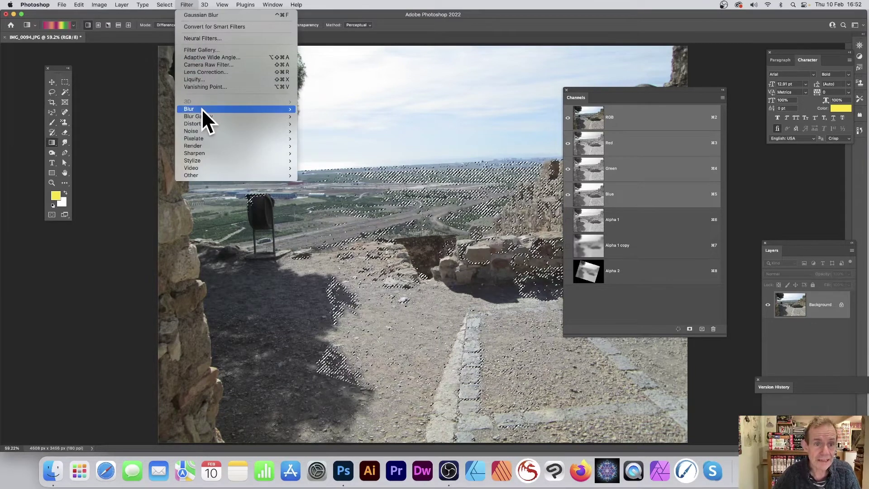
{"action": "mouse_move", "coordinate": [202, 109]}
{"action": "left_click", "coordinate": [334, 143]}
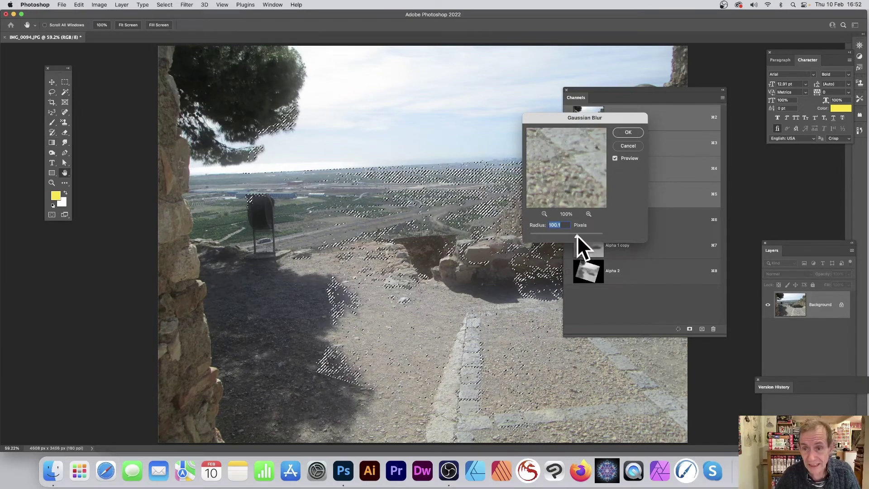
{"action": "left_click", "coordinate": [627, 132]}
Deselect to clear the current selection.
{"action": "key", "text": "g"}
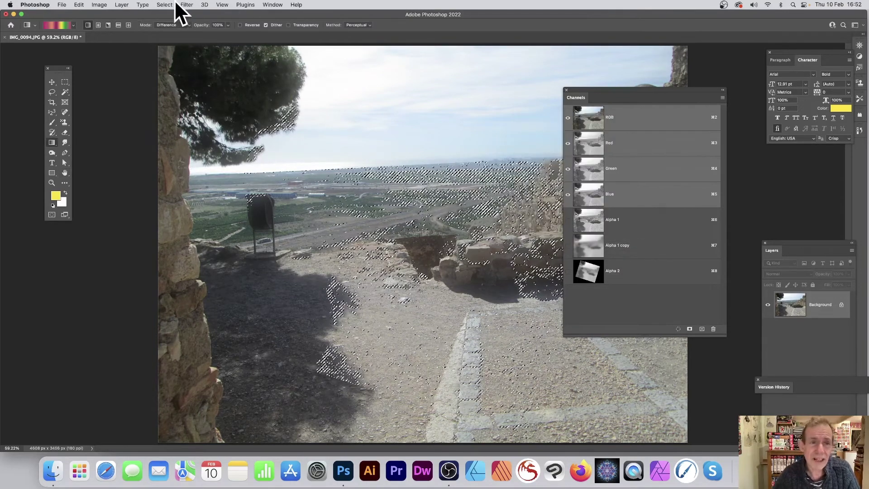
{"action": "left_click", "coordinate": [165, 5]}
{"action": "left_click", "coordinate": [166, 21]}
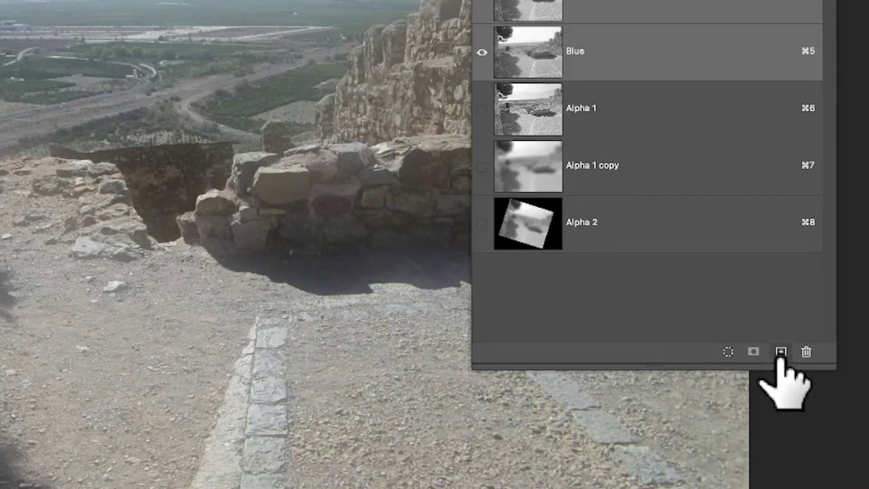
Add a new white Alpha 3 channel and lengthen the Channels panel to show more channels.
{"action": "left_click", "coordinate": [780, 352]}
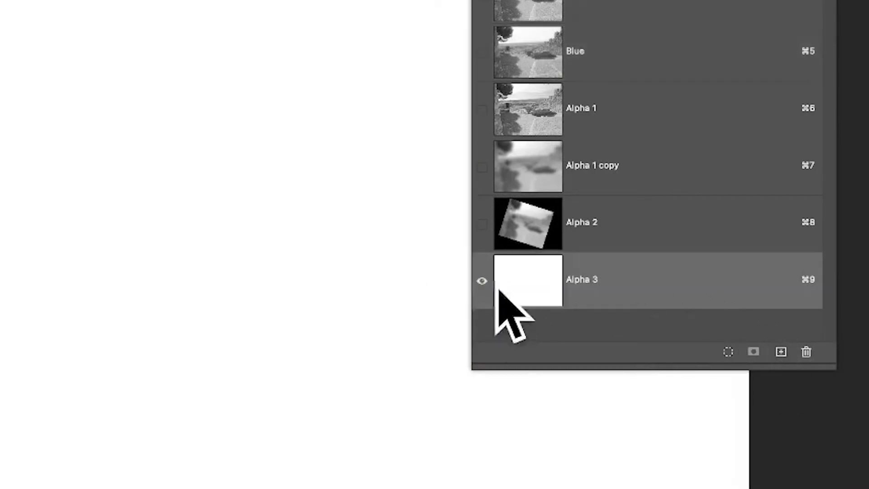
{"action": "left_click_drag", "start_coordinate": [598, 367], "coordinate": [596, 456]}
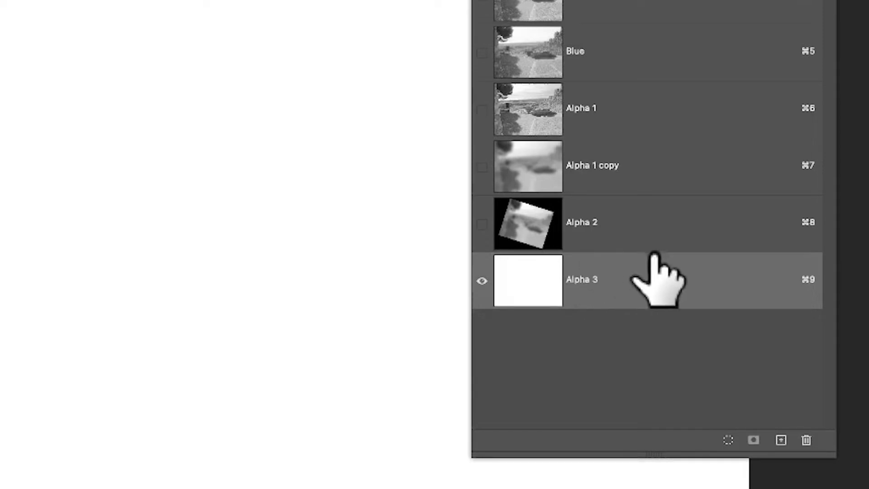
Duplicate the Alpha 3 channel as Alpha 3 copy, then reselect Alpha 3.
{"action": "right_click", "coordinate": [581, 284]}
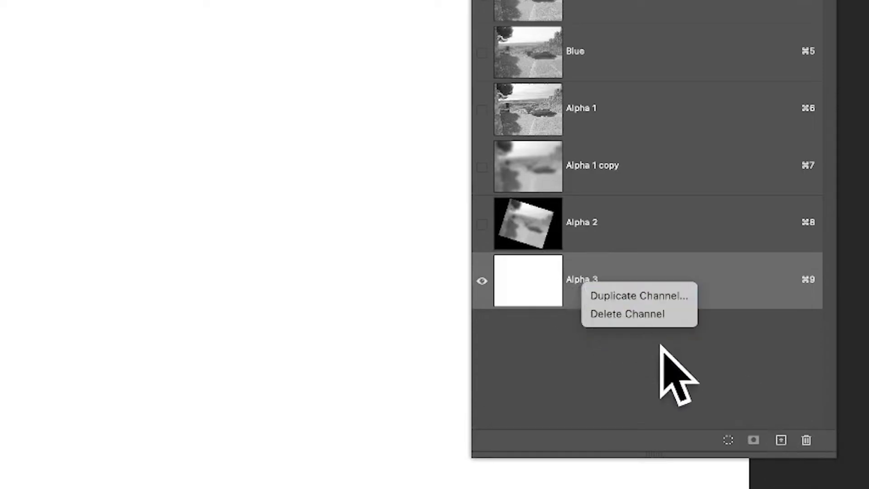
{"action": "left_click", "coordinate": [651, 297]}
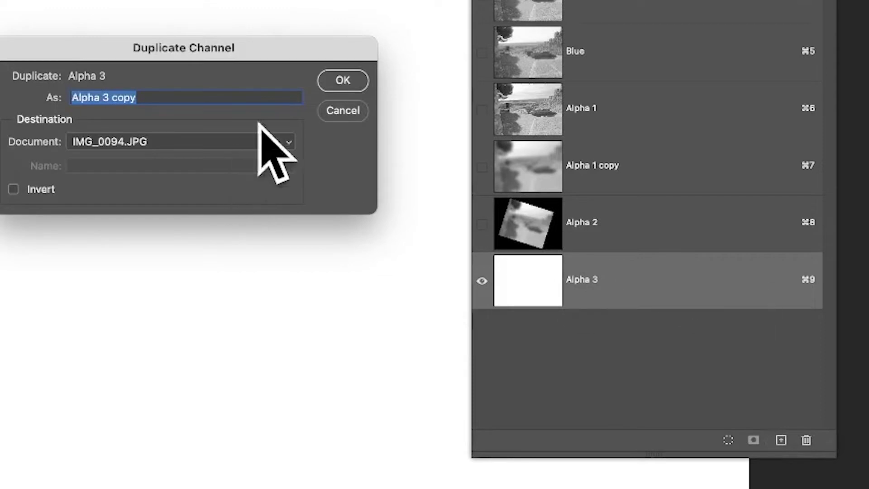
{"action": "left_click", "coordinate": [339, 81]}
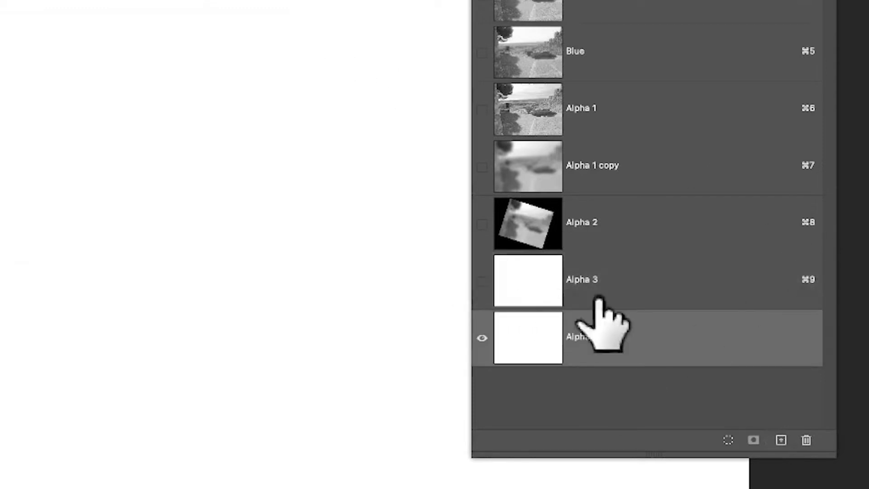
{"action": "left_click", "coordinate": [541, 287]}
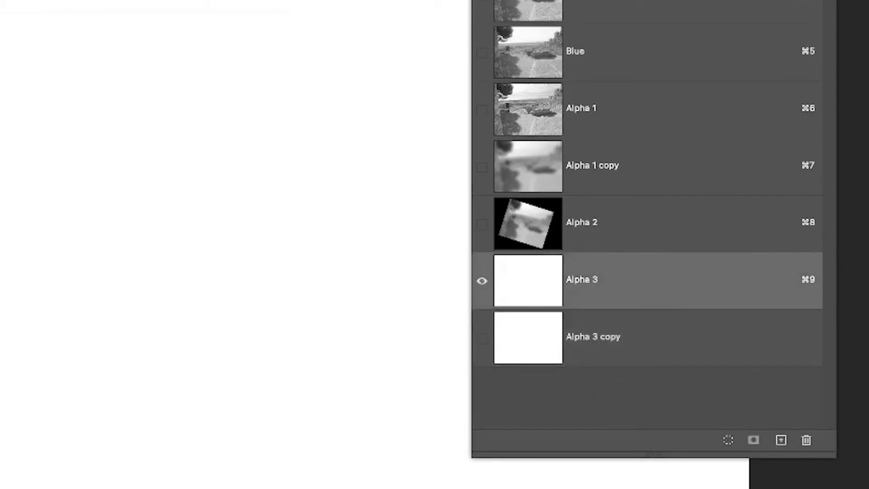
Drag four crossing Difference-mode gradients across Alpha 3, then return to the RGB composite.
{"action": "left_click", "coordinate": [52, 142]}
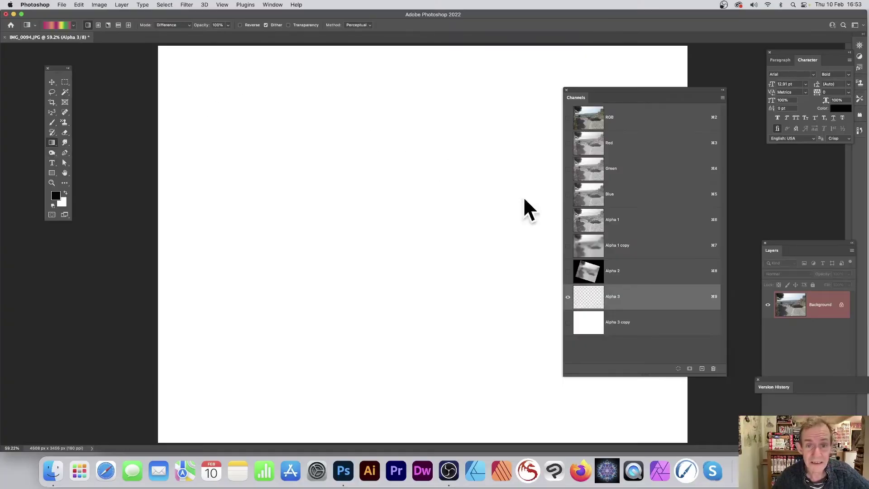
{"action": "left_click_drag", "start_coordinate": [226, 90], "coordinate": [499, 196]}
{"action": "left_click_drag", "start_coordinate": [471, 127], "coordinate": [311, 265]}
{"action": "left_click_drag", "start_coordinate": [416, 181], "coordinate": [394, 198]}
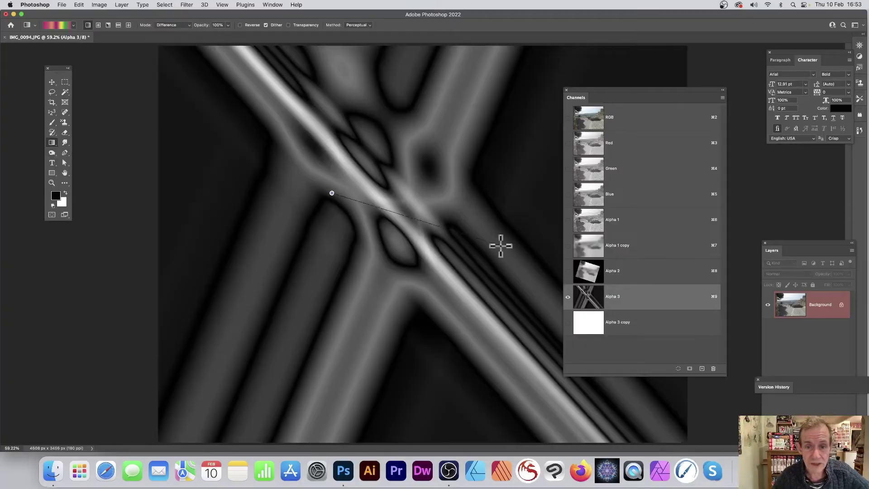
{"action": "left_click_drag", "start_coordinate": [533, 246], "coordinate": [509, 238]}
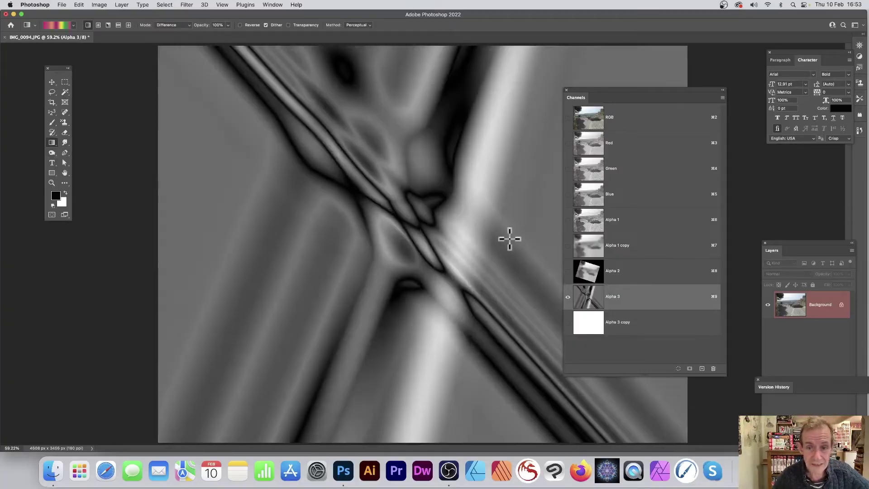
{"action": "left_click", "coordinate": [601, 128]}
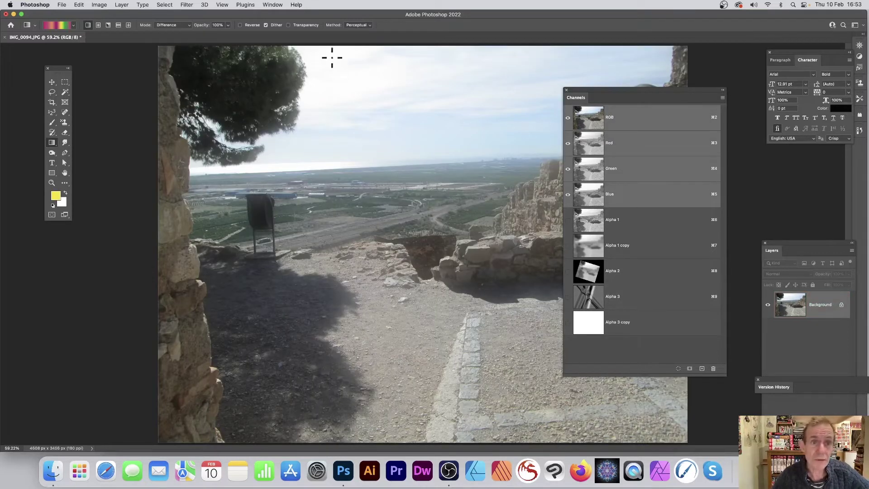
Try loading a selection from Alpha 3 copy and dismiss the no-pixels-selected warning.
{"action": "left_click", "coordinate": [165, 5]}
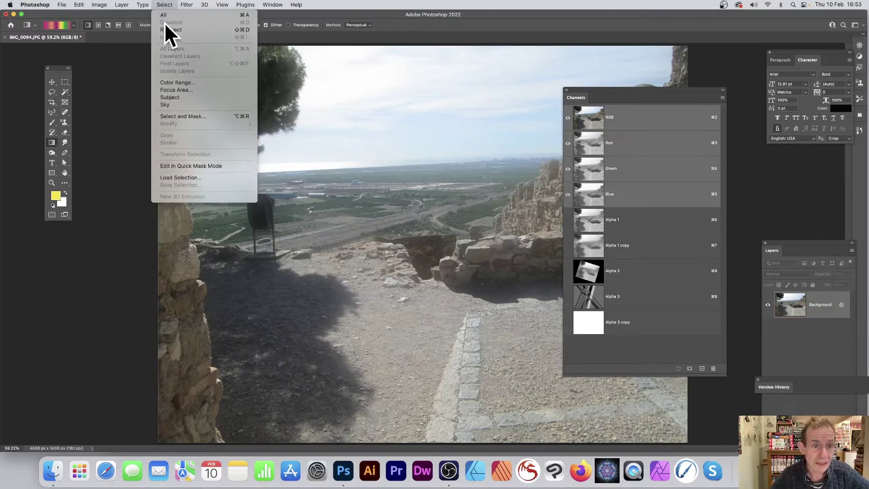
{"action": "left_click", "coordinate": [195, 177]}
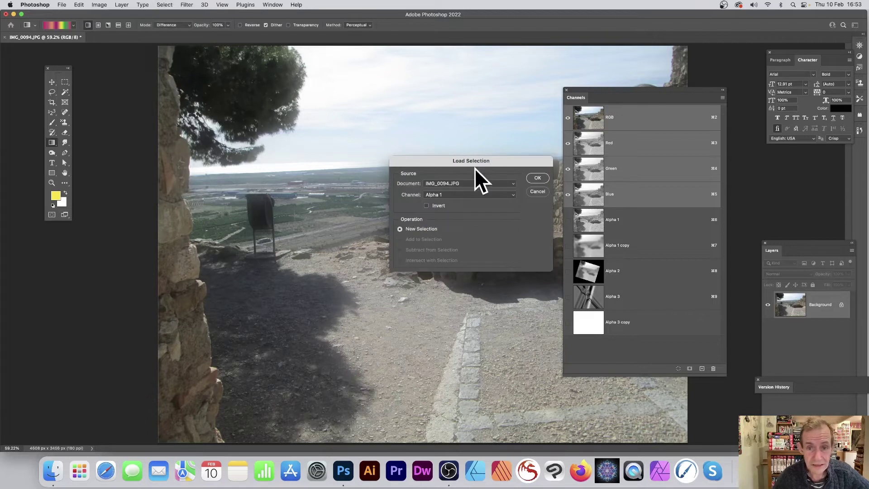
{"action": "left_click", "coordinate": [455, 194]}
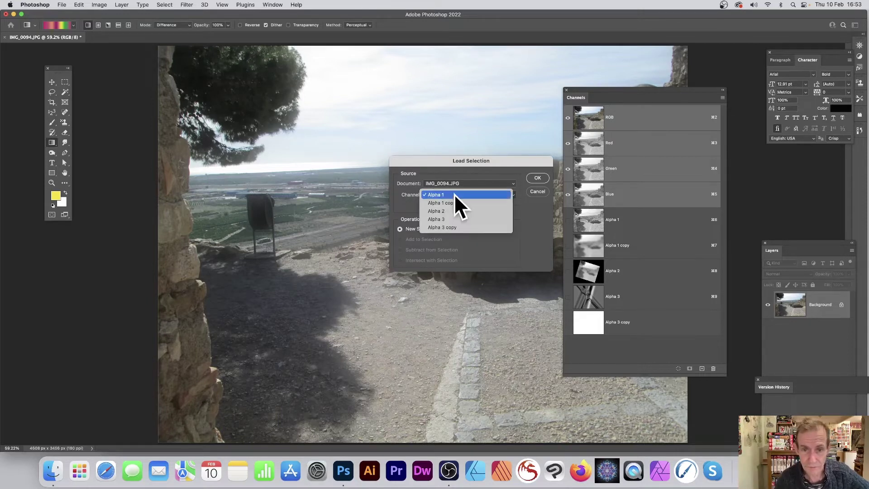
{"action": "left_click", "coordinate": [450, 228]}
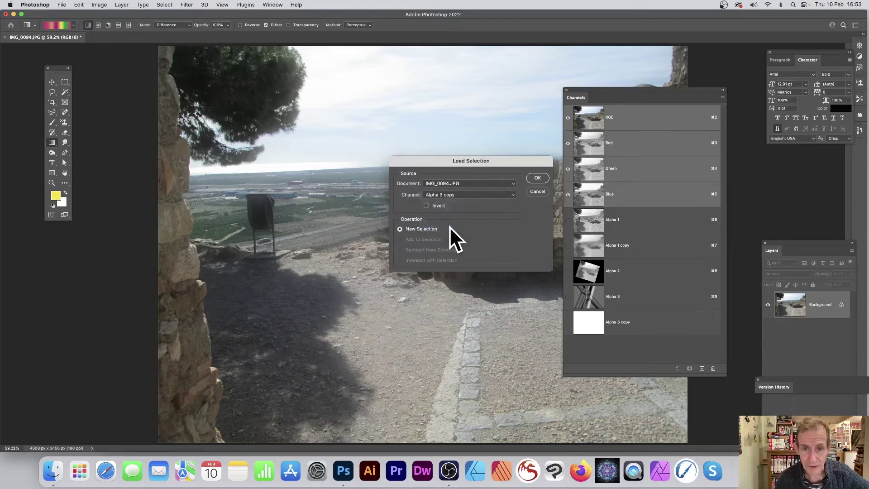
{"action": "left_click", "coordinate": [538, 178]}
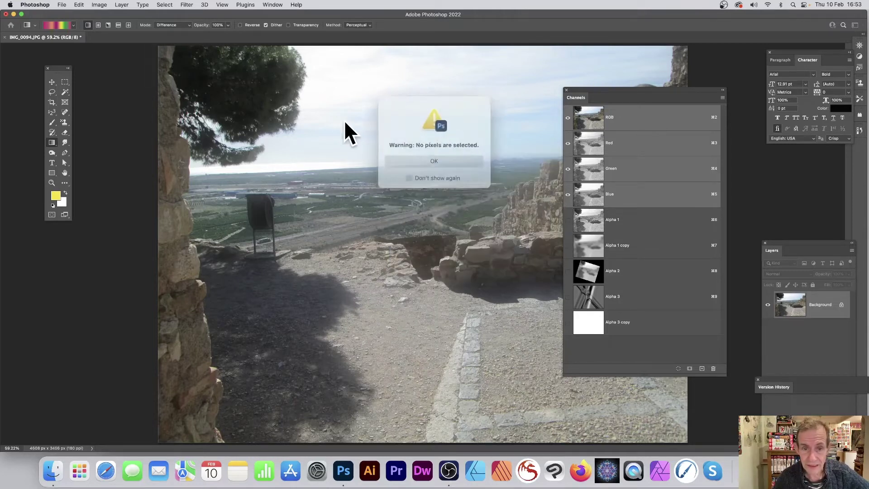
{"action": "left_click", "coordinate": [451, 157]}
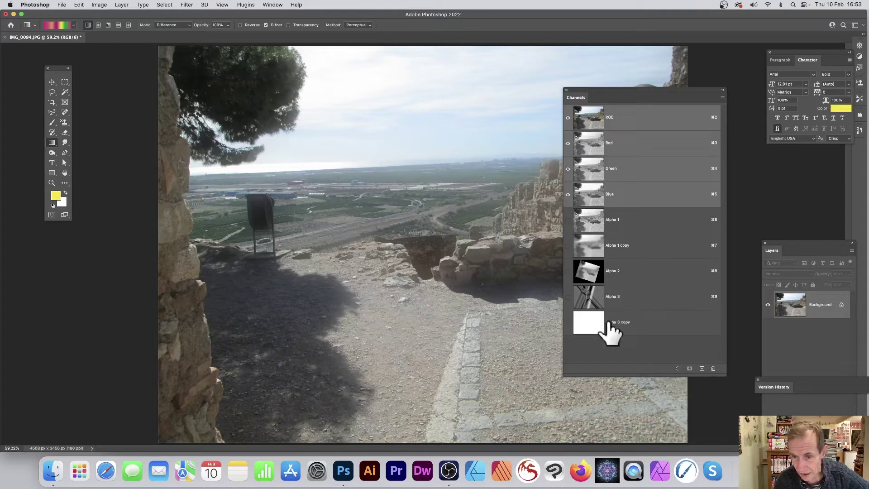
Load the selection from the Alpha 3 channel instead.
{"action": "left_click", "coordinate": [164, 6]}
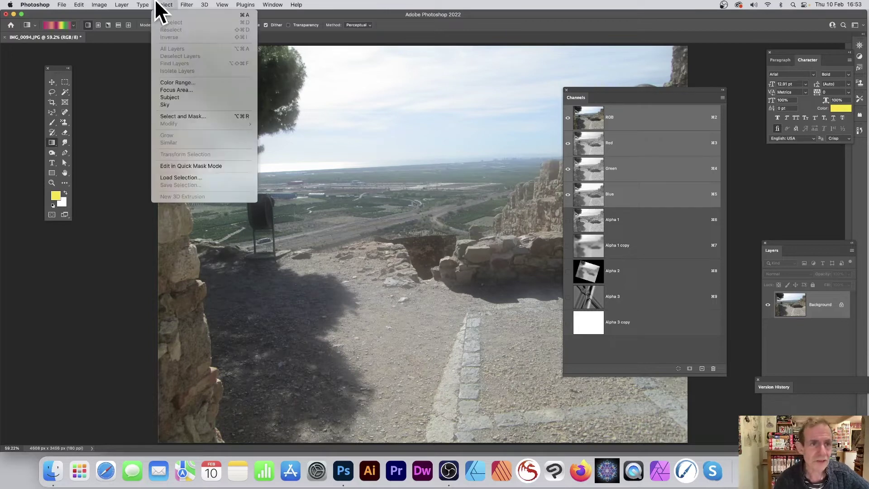
{"action": "left_click", "coordinate": [223, 177]}
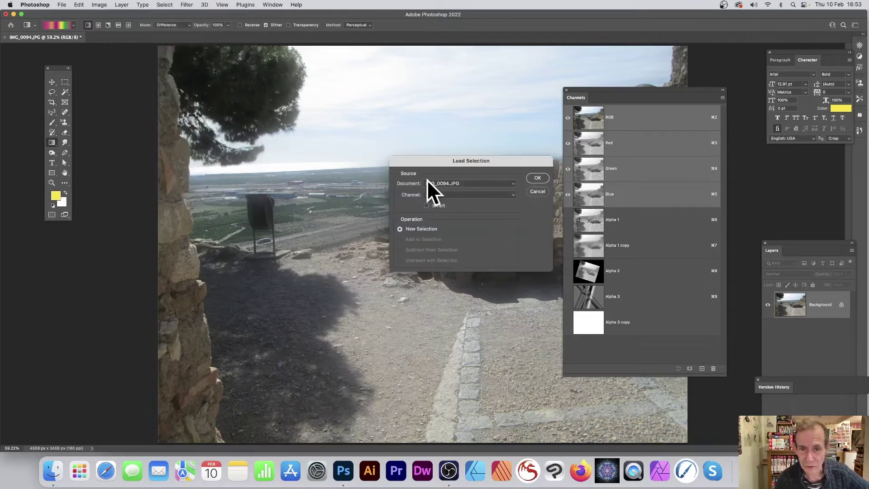
{"action": "left_click", "coordinate": [460, 195]}
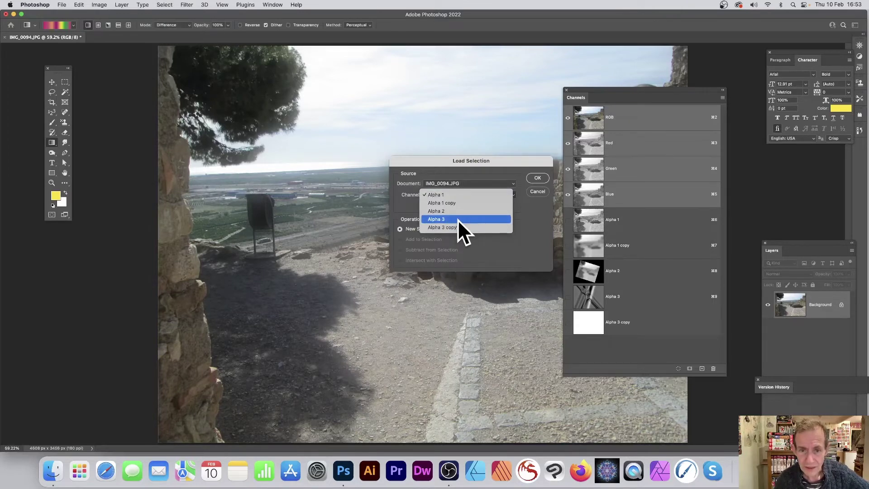
{"action": "left_click", "coordinate": [458, 219]}
{"action": "left_click", "coordinate": [538, 178]}
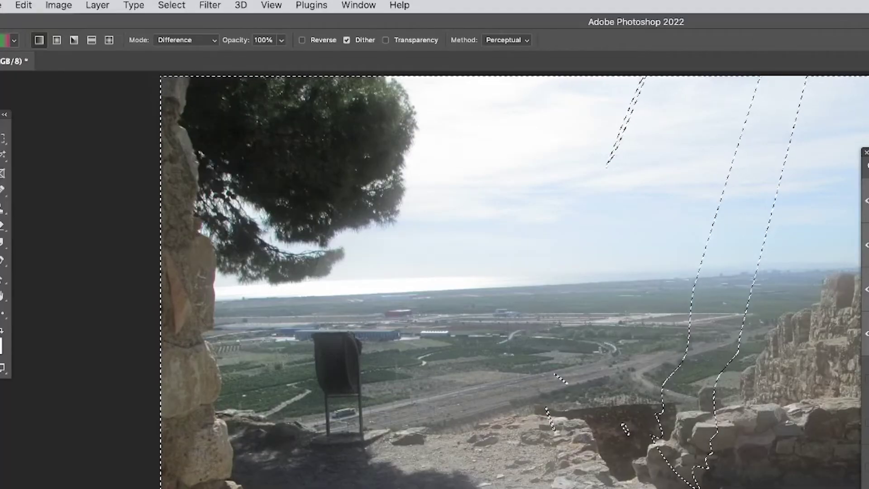
Feather the Alpha 3 selection with a 60-pixel radius.
{"action": "left_click", "coordinate": [177, 4]}
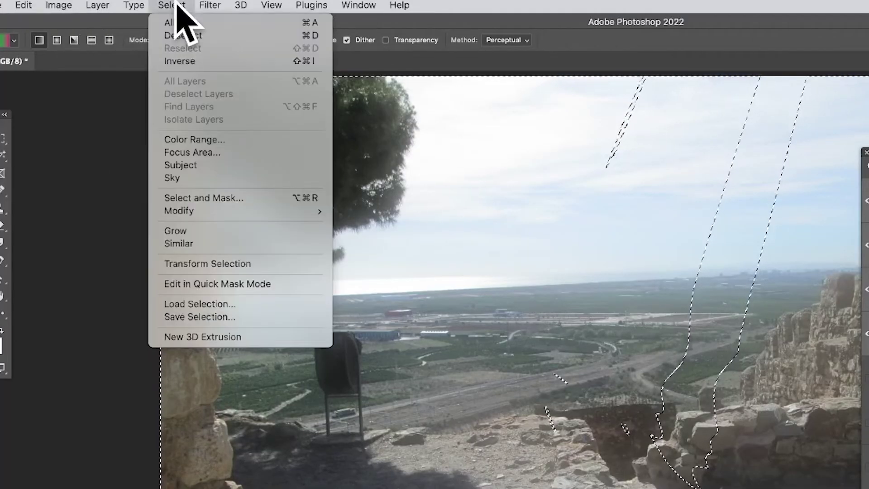
{"action": "mouse_move", "coordinate": [212, 211]}
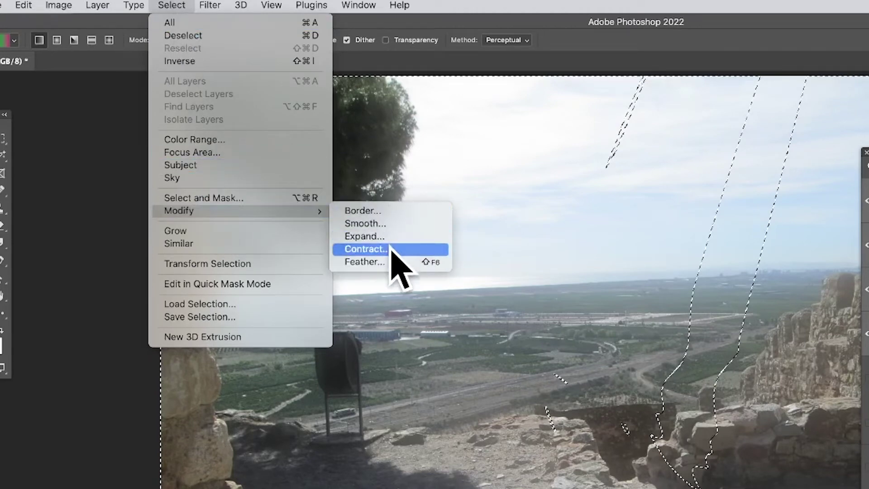
{"action": "left_click", "coordinate": [384, 263]}
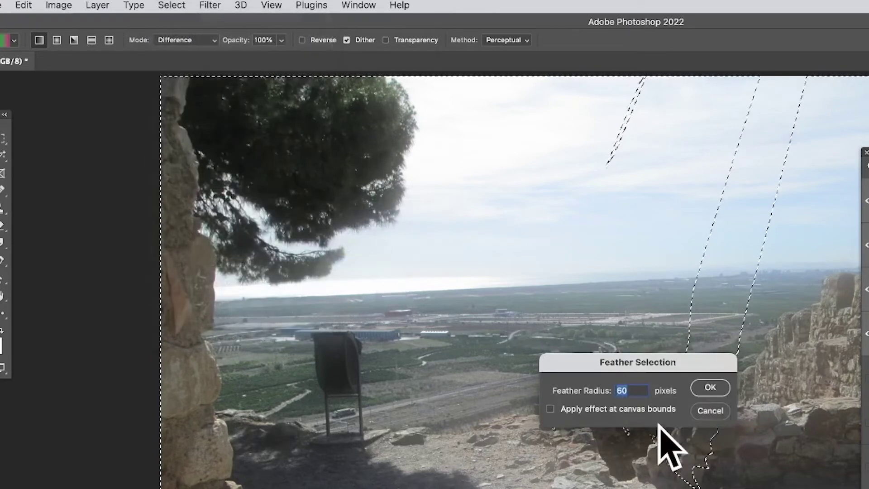
{"action": "left_click", "coordinate": [710, 387]}
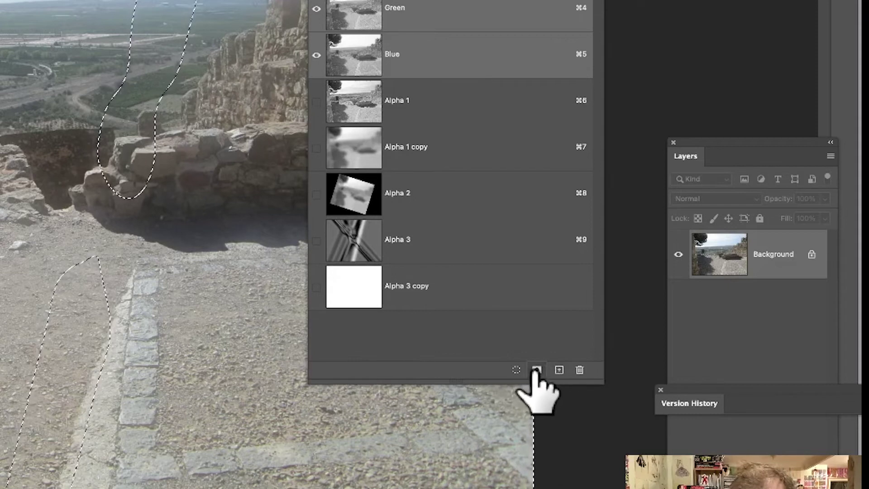
Save the feathered selection as channel Alpha 4 and view Alpha 3 copy alone.
{"action": "left_click", "coordinate": [537, 369]}
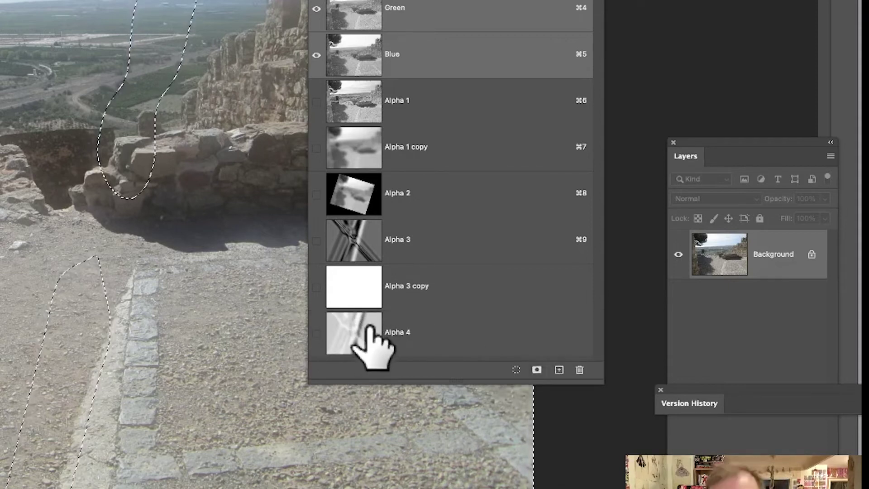
{"action": "left_click", "coordinate": [361, 283]}
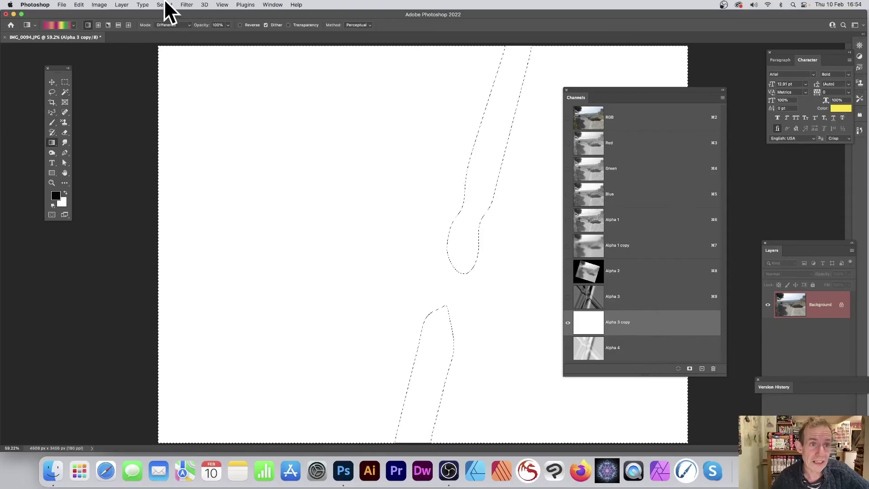
Deselect, then paint a thick black looping squiggle on Alpha 3 copy with the Brush.
{"action": "left_click", "coordinate": [164, 4]}
{"action": "left_click", "coordinate": [170, 24]}
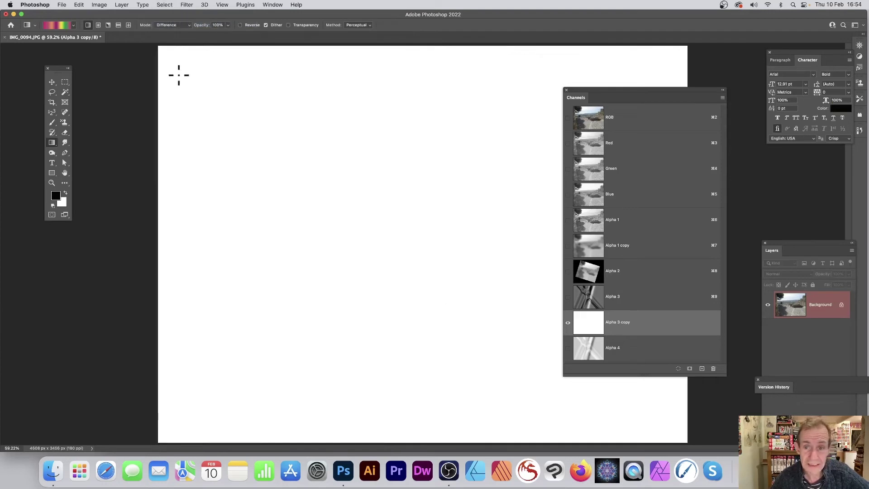
{"action": "left_click", "coordinate": [52, 122]}
{"action": "mouse_move", "coordinate": [454, 135]}
{"action": "left_mouse_down"}
{"action": "mouse_move", "coordinate": [280, 254]}
{"action": "mouse_move", "coordinate": [309, 217]}
{"action": "mouse_move", "coordinate": [370, 356]}
{"action": "mouse_move", "coordinate": [422, 352]}
{"action": "mouse_move", "coordinate": [517, 174]}
{"action": "mouse_move", "coordinate": [474, 82]}
{"action": "mouse_move", "coordinate": [299, 165]}
{"action": "mouse_move", "coordinate": [272, 238]}
{"action": "mouse_move", "coordinate": [422, 347]}
{"action": "mouse_move", "coordinate": [537, 370]}
{"action": "mouse_move", "coordinate": [566, 237]}
{"action": "mouse_move", "coordinate": [562, 89]}
{"action": "mouse_move", "coordinate": [508, 136]}
{"action": "mouse_move", "coordinate": [428, 150]}
{"action": "mouse_move", "coordinate": [295, 63]}
{"action": "mouse_move", "coordinate": [330, 166]}
{"action": "mouse_move", "coordinate": [423, 233]}
{"action": "mouse_move", "coordinate": [494, 221]}
{"action": "left_mouse_up"}
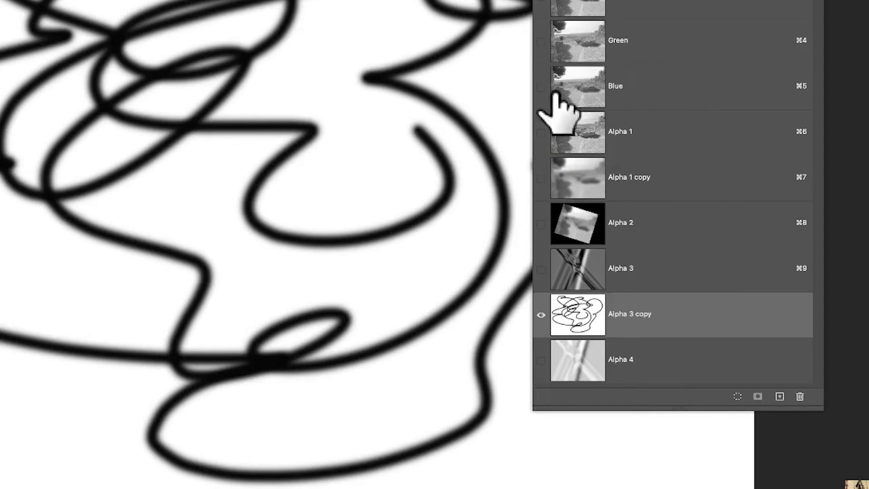
Show the RGB photo and load a selection from IMG_0094.JPG's Alpha 3 copy channel.
{"action": "left_click", "coordinate": [650, 0]}
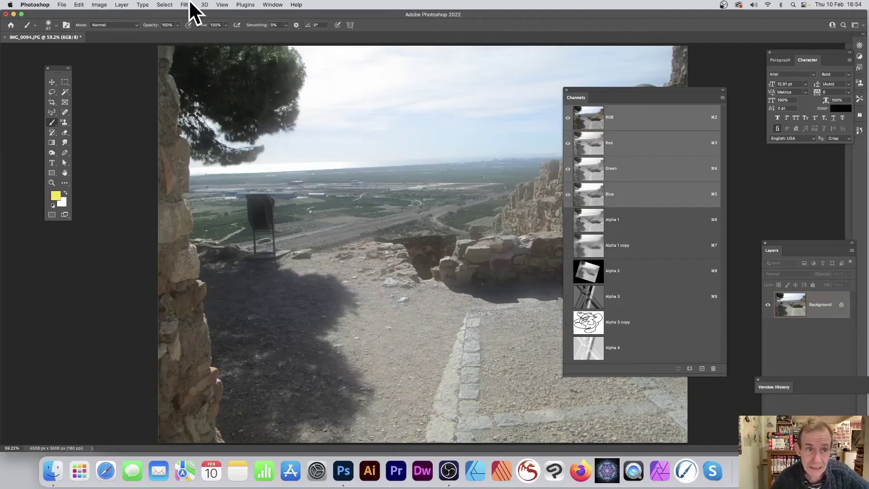
{"action": "left_click", "coordinate": [164, 4]}
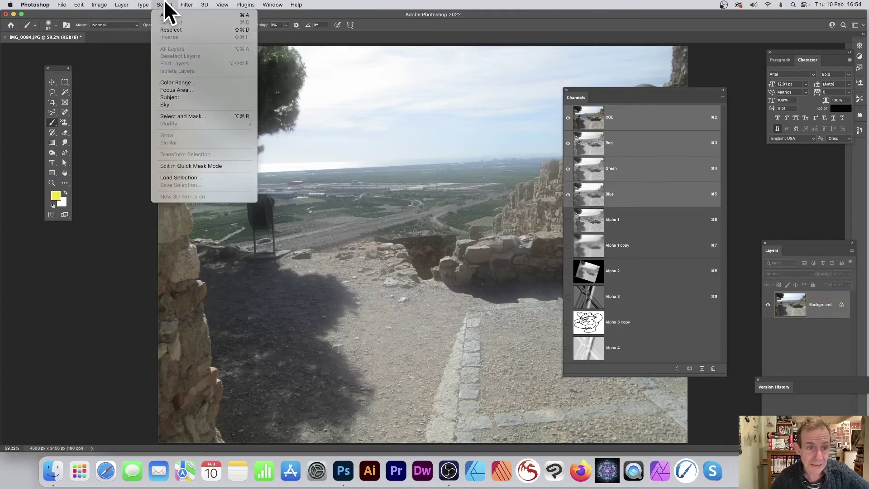
{"action": "left_click", "coordinate": [191, 178]}
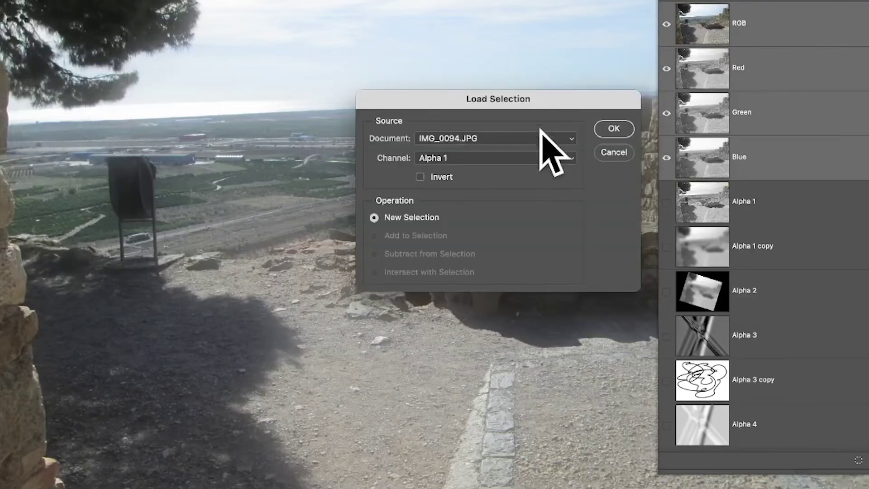
{"action": "left_click", "coordinate": [498, 138]}
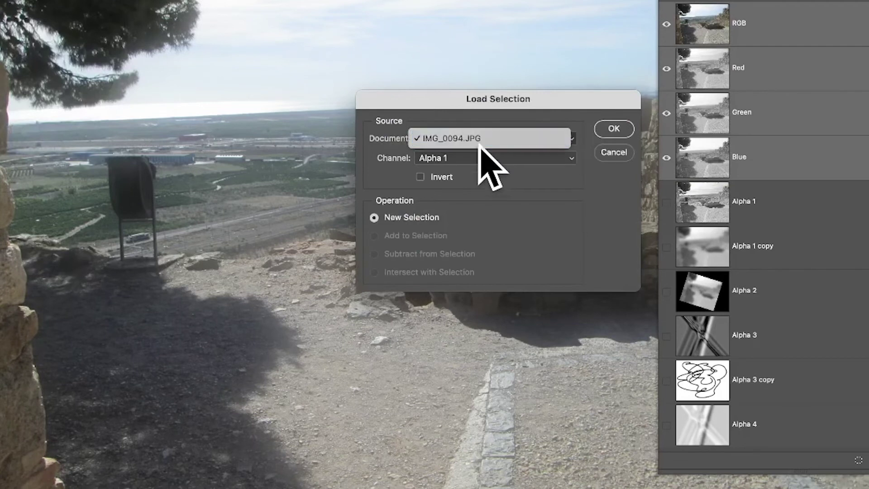
{"action": "left_click", "coordinate": [484, 156]}
{"action": "left_click", "coordinate": [487, 156]}
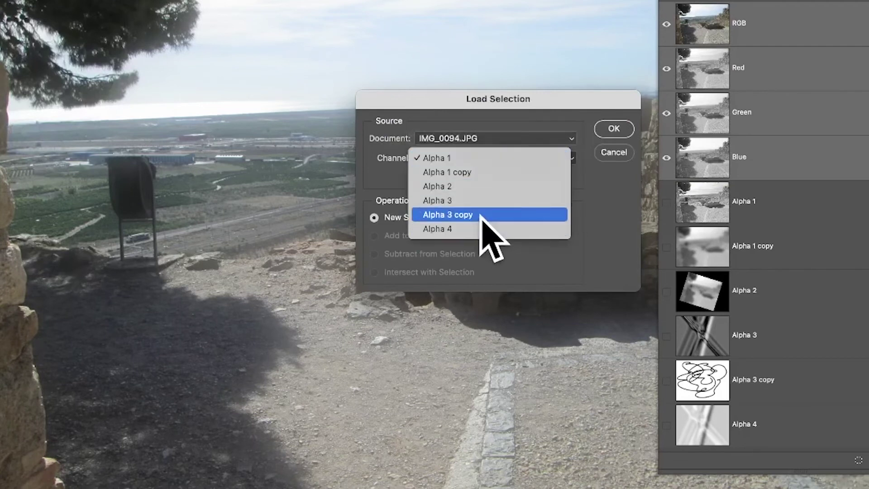
{"action": "left_click", "coordinate": [480, 217]}
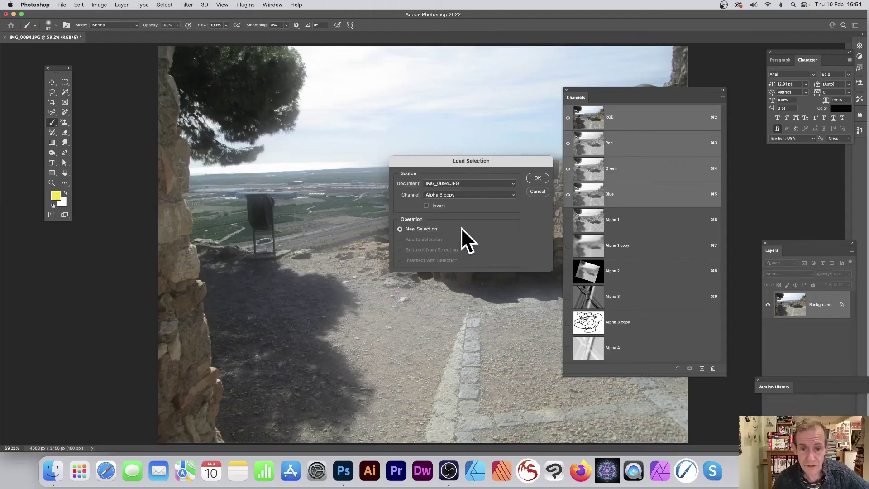
{"action": "left_click", "coordinate": [614, 128]}
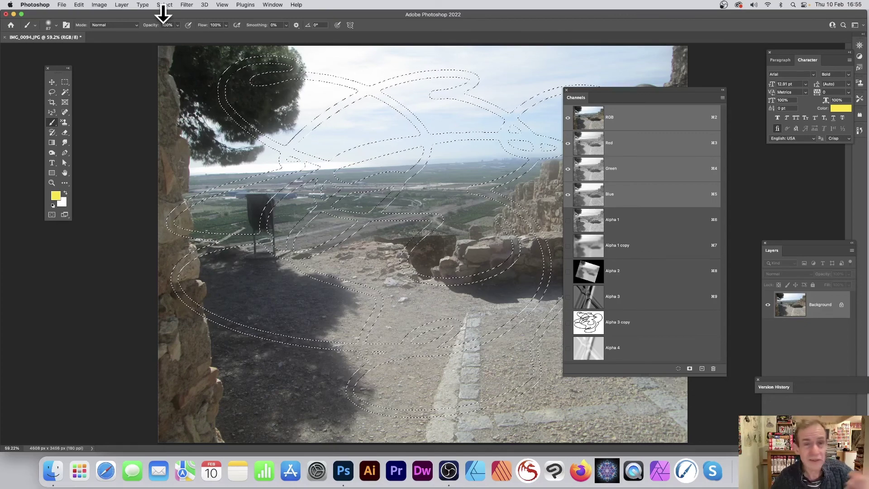
Fill the squiggle selection with two rainbow Difference gradients, then deselect.
{"action": "left_click", "coordinate": [52, 143]}
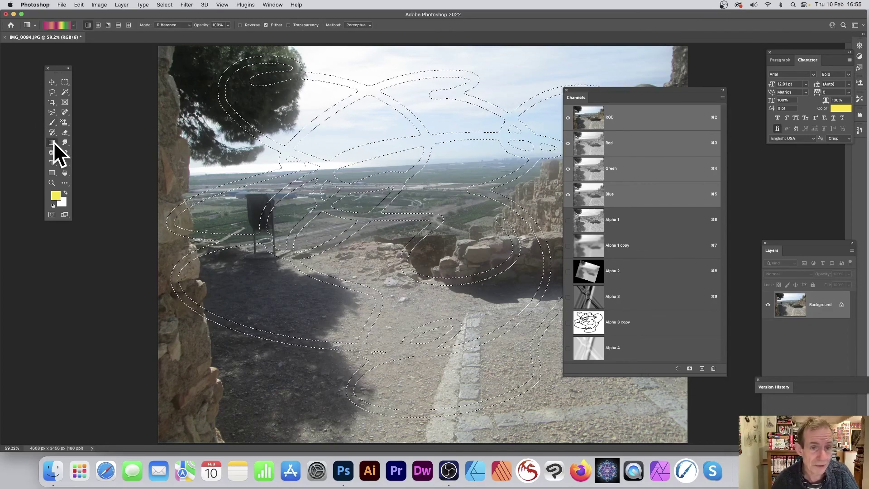
{"action": "left_click_drag", "start_coordinate": [229, 97], "coordinate": [515, 260]}
{"action": "left_click_drag", "start_coordinate": [478, 117], "coordinate": [188, 250]}
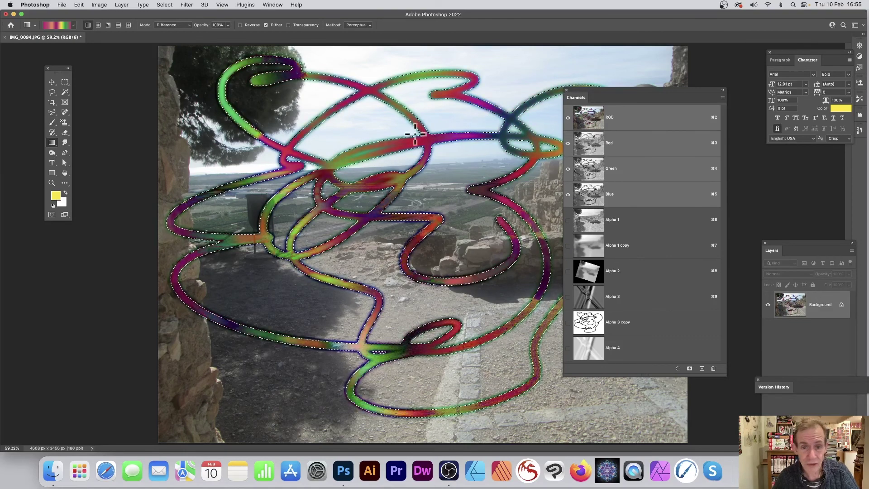
{"action": "left_click", "coordinate": [164, 5]}
{"action": "left_click", "coordinate": [165, 21]}
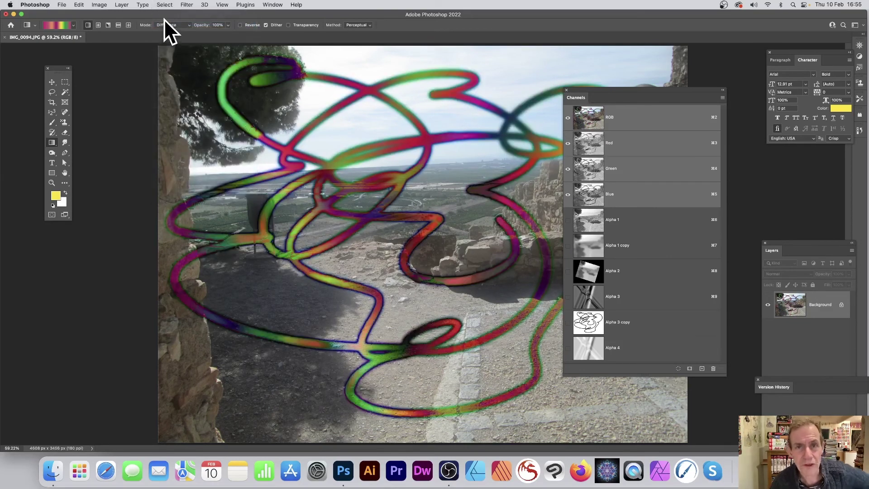